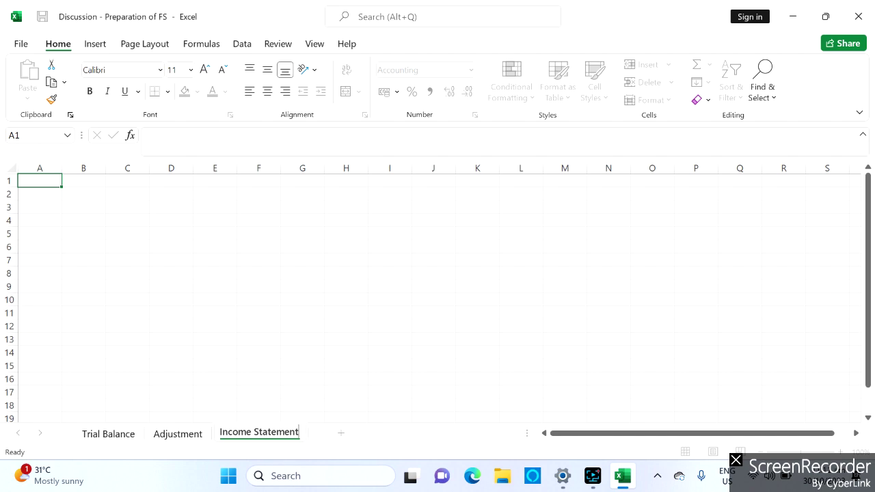
# Step: Change the font of the entire Adjustment sheet to Arial
pyautogui.click(181, 436)
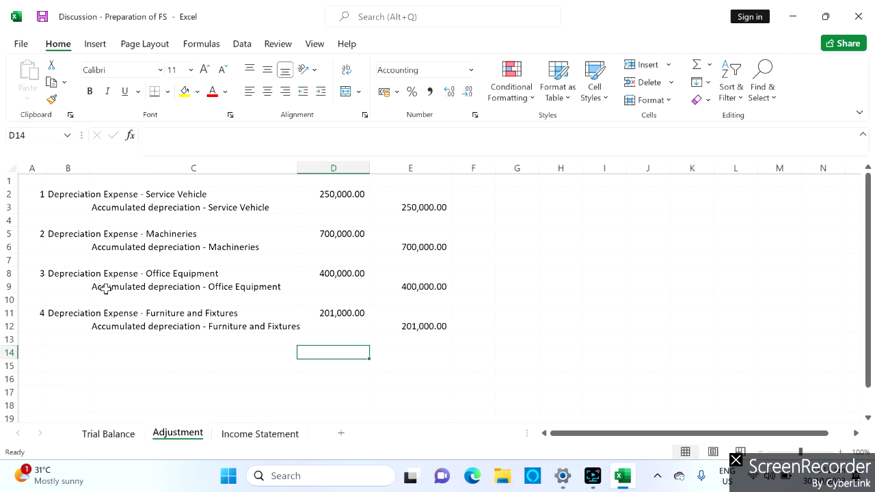
pyautogui.click(12, 169)
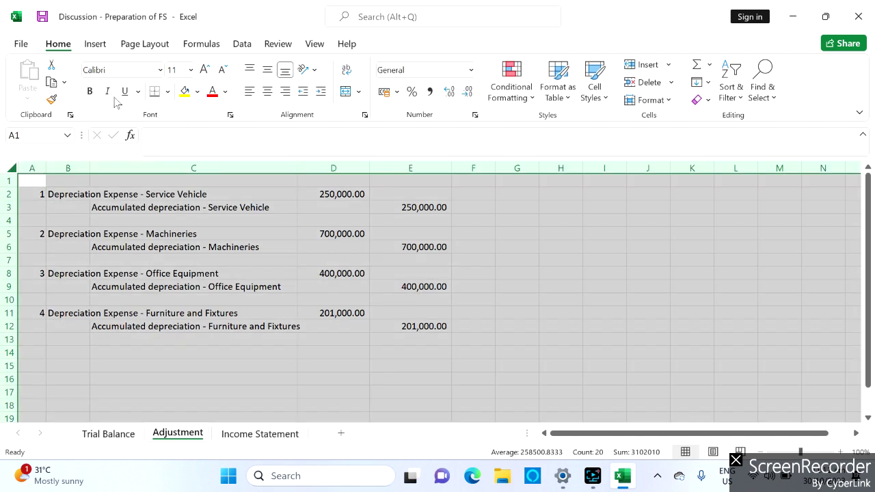
pyautogui.click(162, 71)
pyautogui.press('Escape')
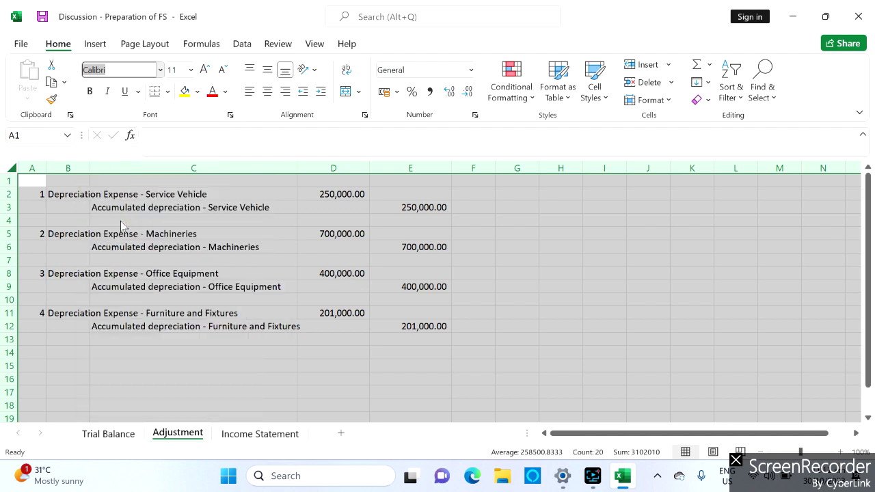
pyautogui.click(152, 358)
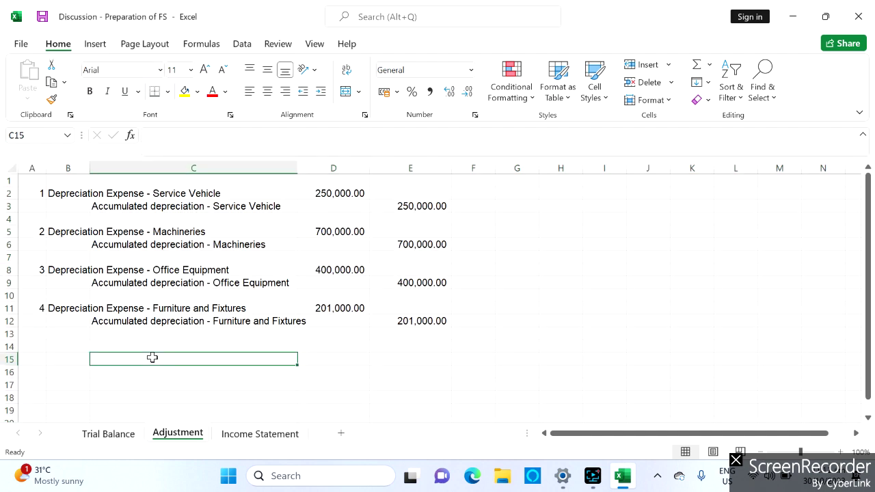
# Step: In cell A1 of the Income Statement sheet, enter a formula linking to the company name in Trial Balance cell A1
pyautogui.click(118, 438)
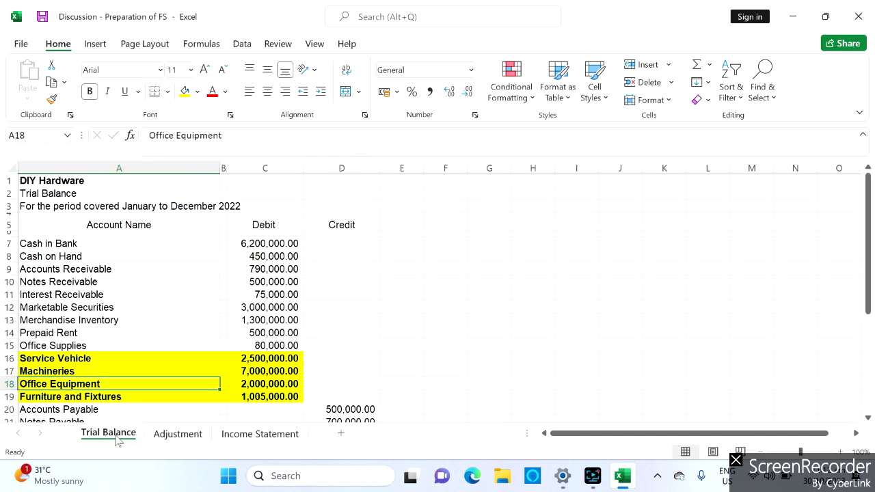
pyautogui.click(258, 435)
pyautogui.write('=')
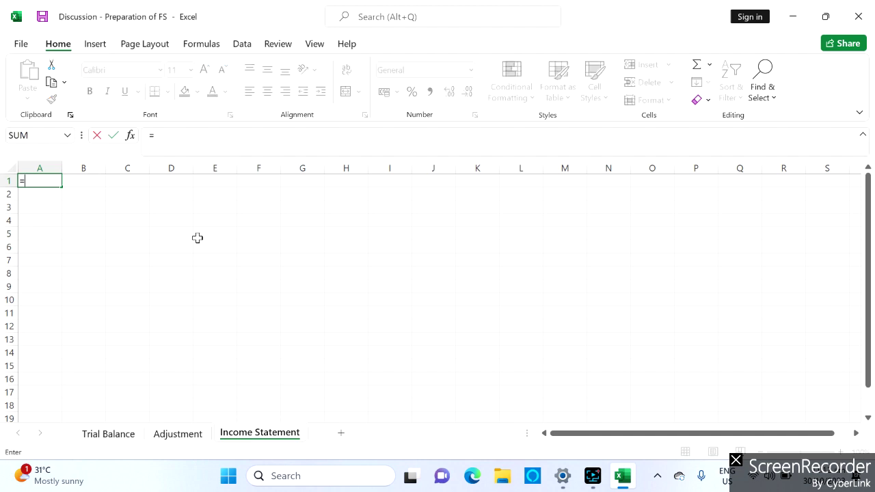
pyautogui.click(110, 435)
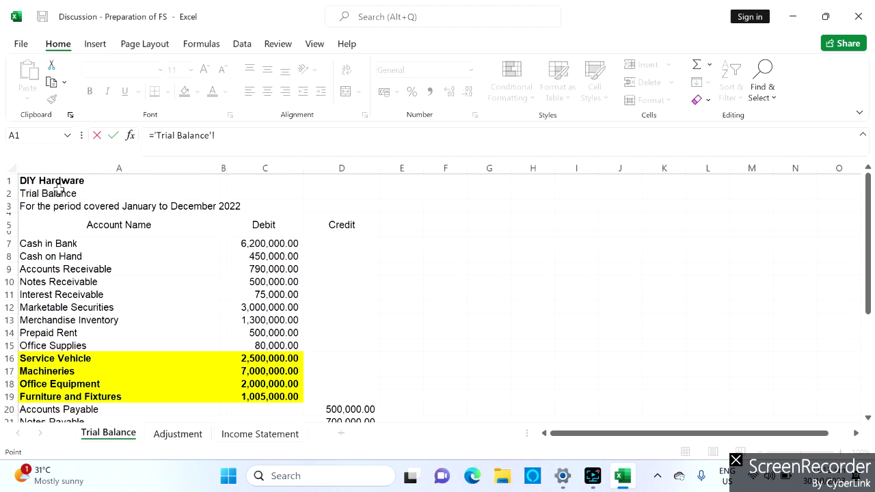
pyautogui.click(38, 182)
pyautogui.press('Return')
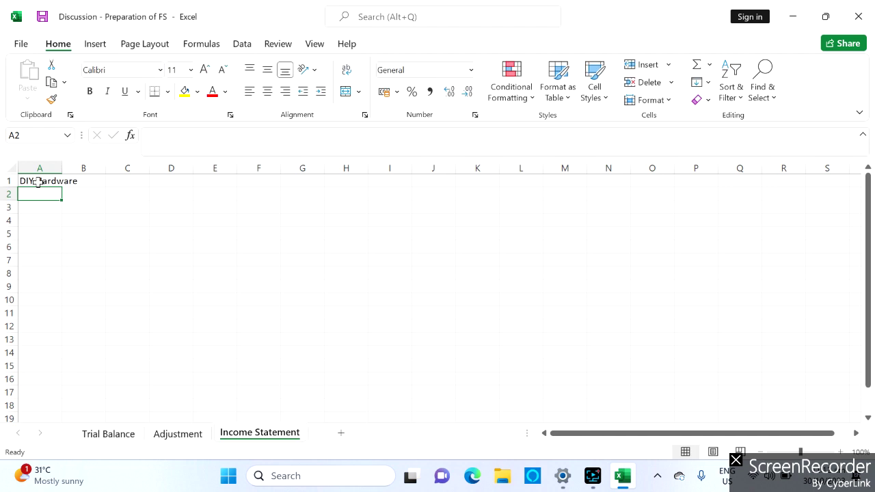
# Step: Enter the title "Statement of Operation" in A2 and link A3 to the period line in Trial Balance cell A3
pyautogui.write('St')
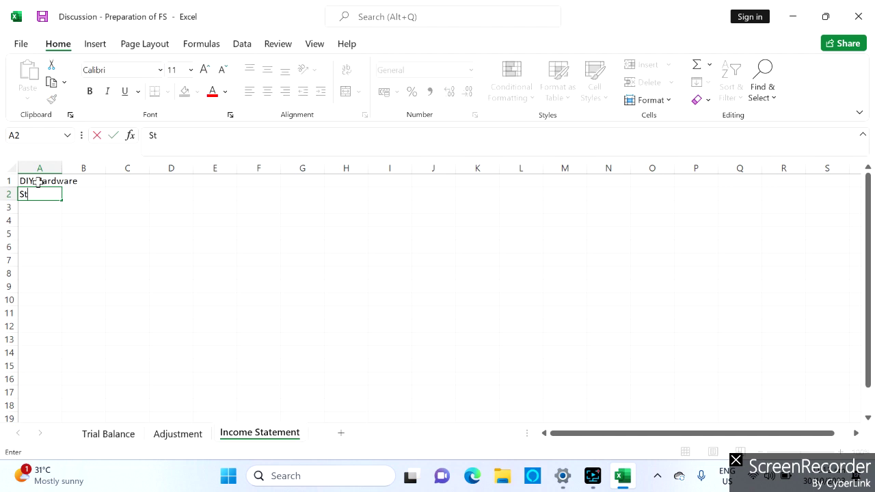
pyautogui.write('atement of Operation')
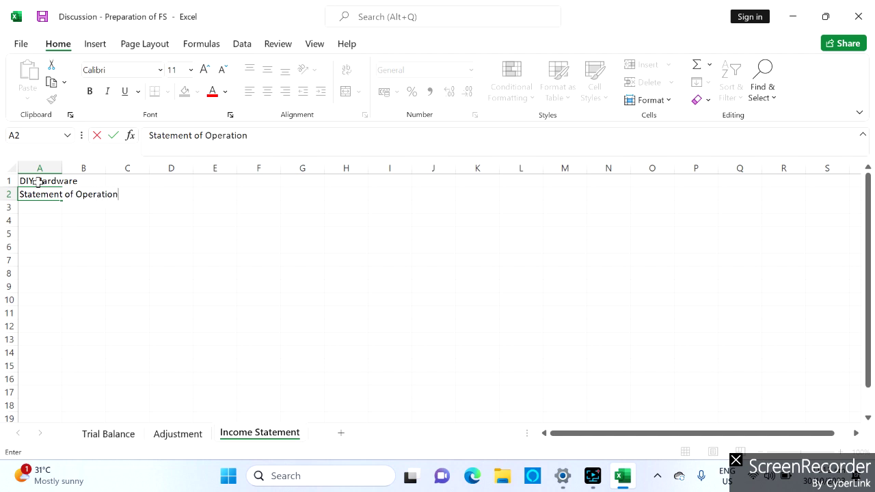
pyautogui.press('Return')
pyautogui.write('=')
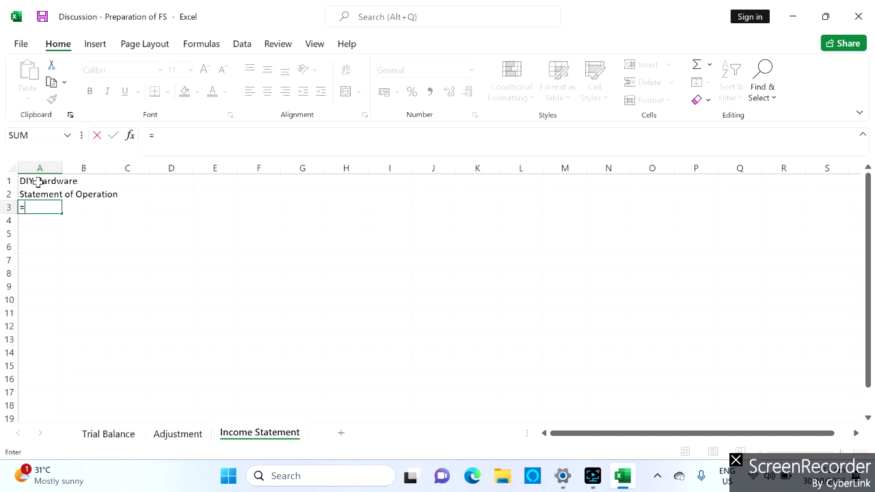
pyautogui.click(109, 434)
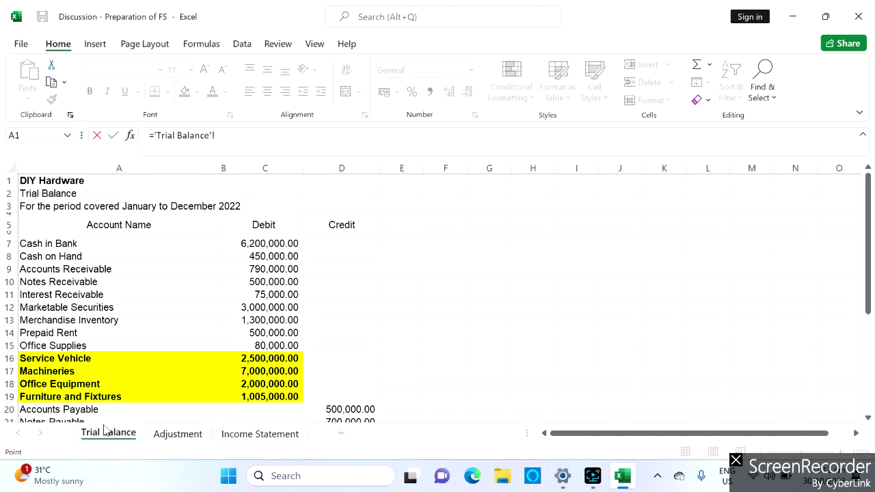
pyautogui.click(26, 205)
pyautogui.press('Return')
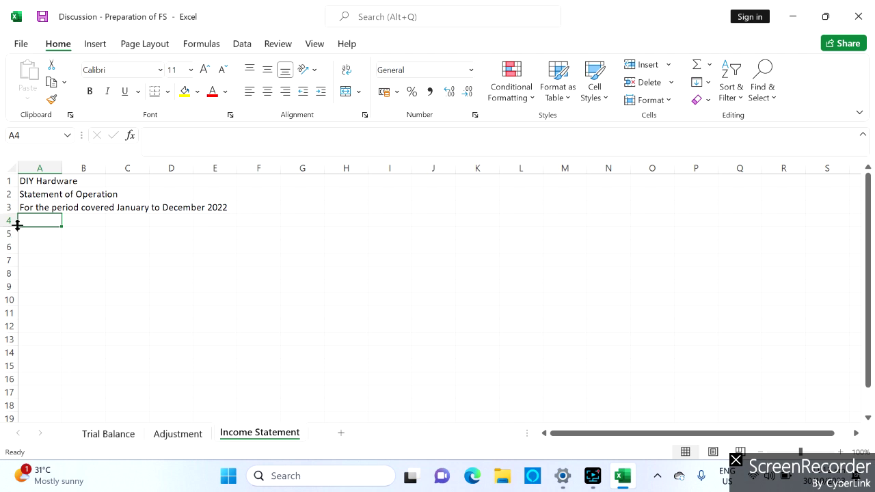
# Step: Reduce row 4 of the Income Statement sheet to about half its height
pyautogui.moveTo(15, 223)
pyautogui.mouseDown()
pyautogui.moveTo(11, 236)
pyautogui.moveTo(23, 219)
pyautogui.mouseUp()
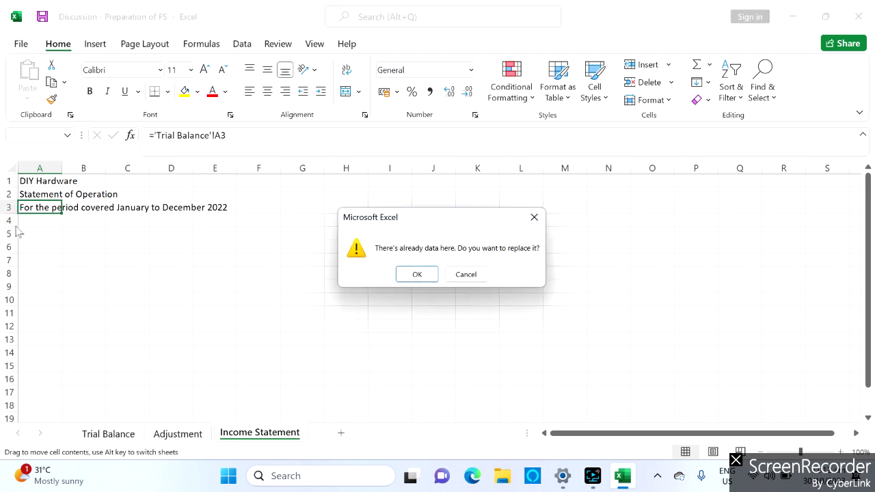
pyautogui.click(533, 217)
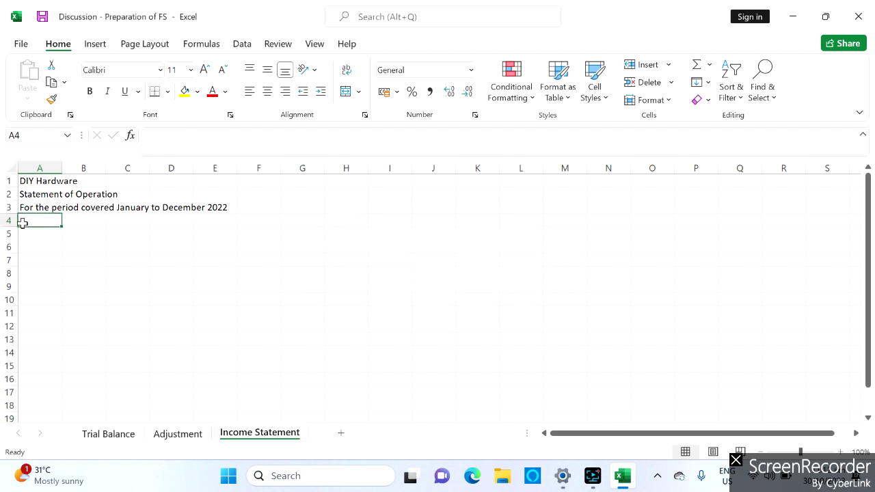
pyautogui.moveTo(13, 225); pyautogui.dragTo(13, 218)
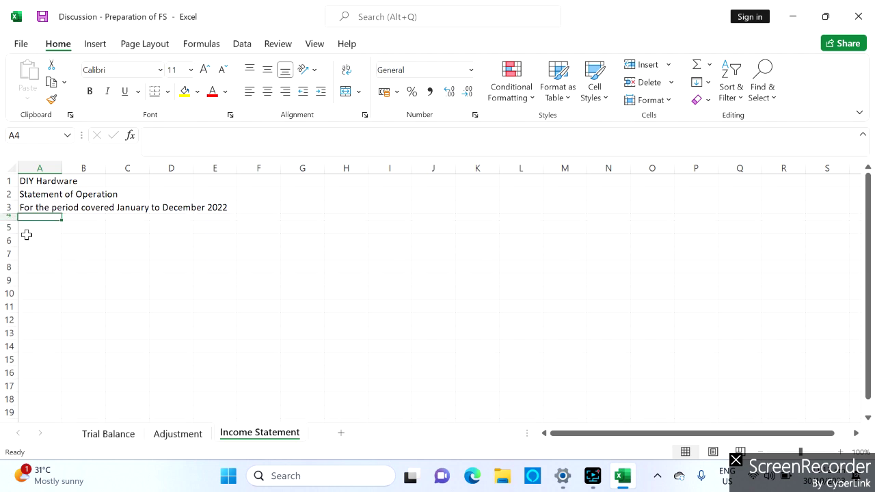
# Step: Examine the revenue, expense and cost of sales accounts at the end of the Trial Balance sheet
pyautogui.click(113, 437)
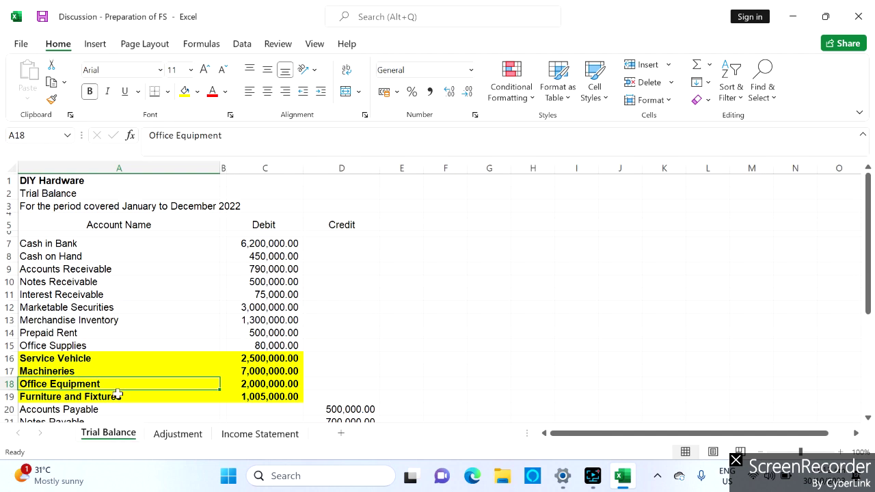
pyautogui.press('Down')
pyautogui.press('Down')
pyautogui.press('Down')
pyautogui.press('Down')
pyautogui.press('Down')
pyautogui.press('Down')
pyautogui.press('Down')
pyautogui.press('Down')
pyautogui.press('Down')
pyautogui.press('Down')
pyautogui.press('Down')
pyautogui.press('Down')
pyautogui.press('Down')
pyautogui.press('Down')
pyautogui.press('Down')
pyautogui.press('Down')
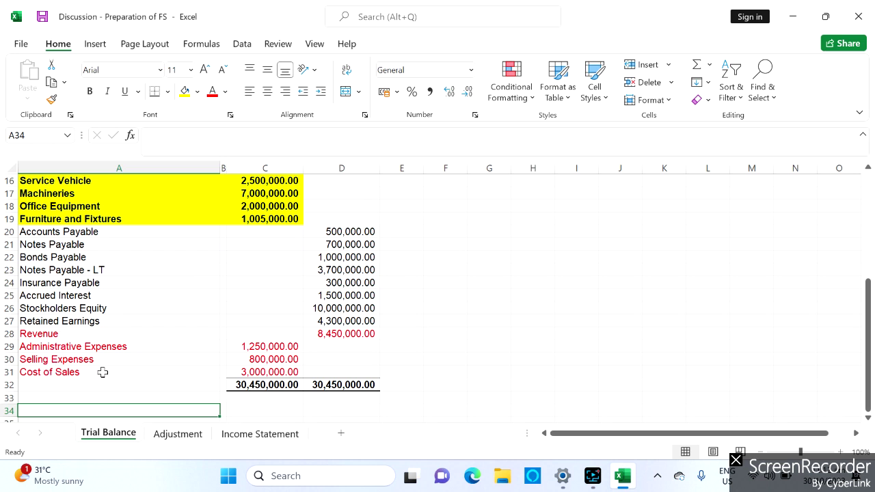
# Step: Link cell A5 of the Income Statement sheet to the Revenue account name in the Trial Balance
pyautogui.click(256, 434)
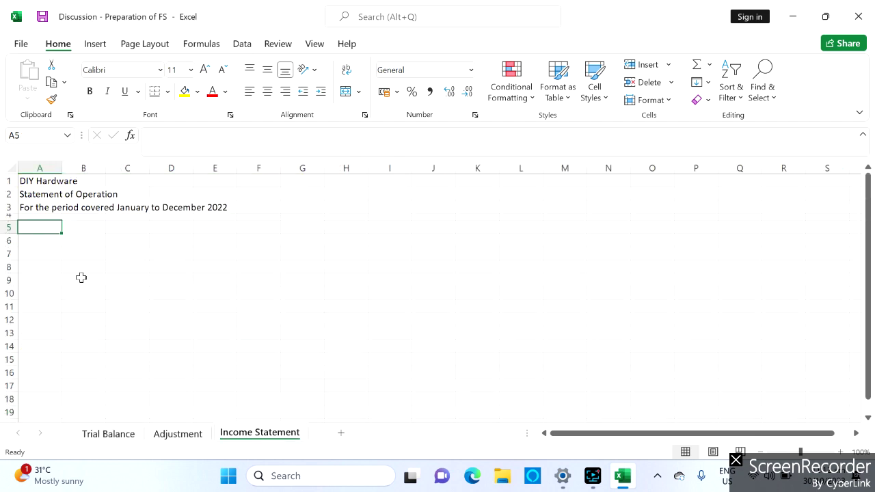
pyautogui.write('=')
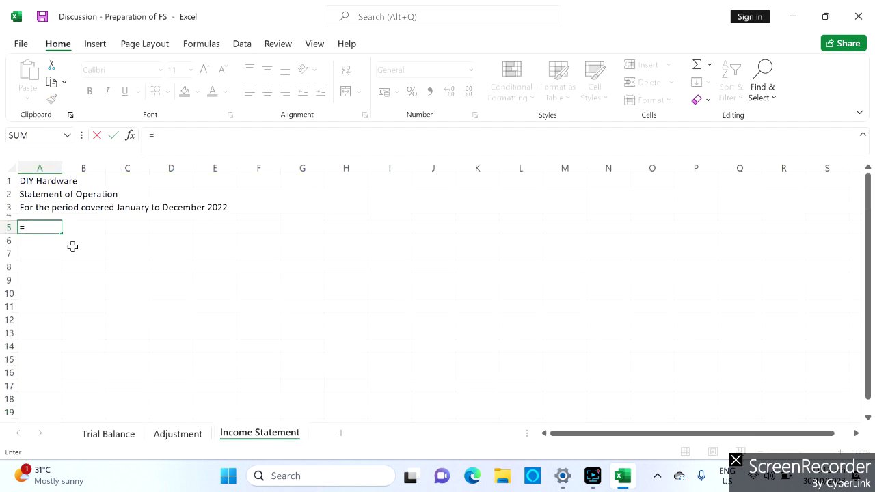
pyautogui.click(106, 434)
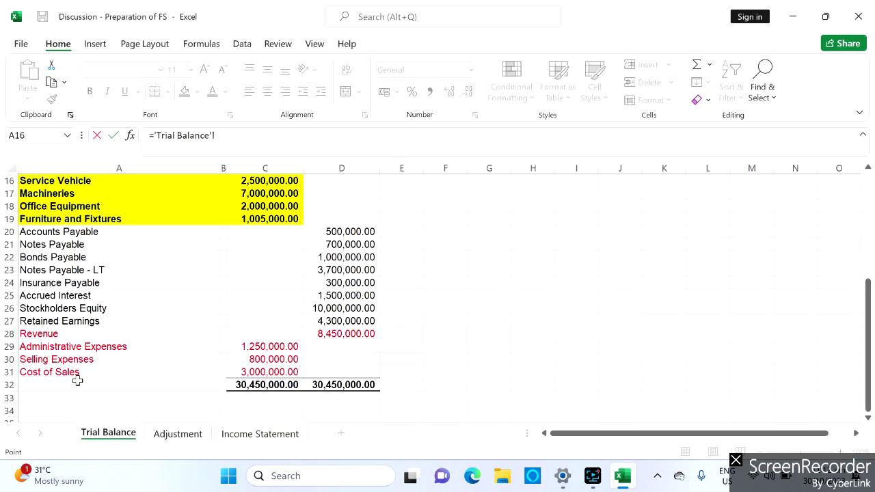
pyautogui.click(41, 333)
pyautogui.press('Return')
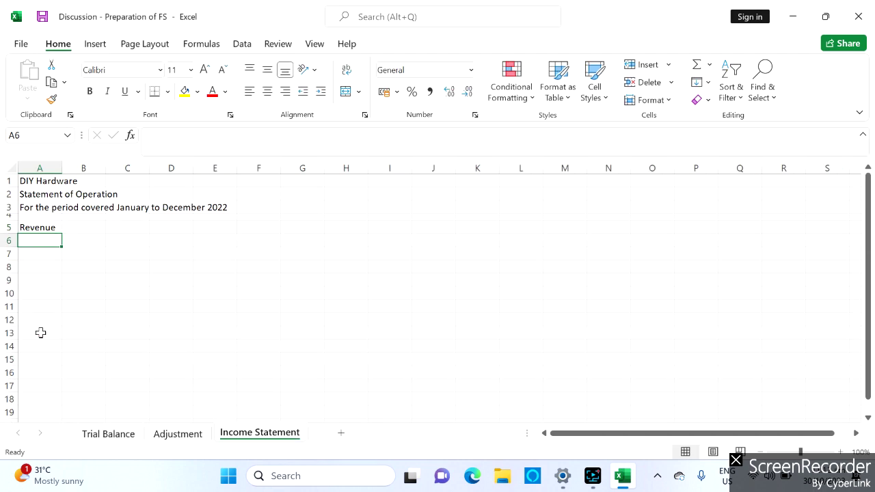
# Step: Link cell D5 in the Revenue row to Revenue's credit amount in the Trial Balance
pyautogui.press('Up')
pyautogui.press('Right')
pyautogui.press('Right')
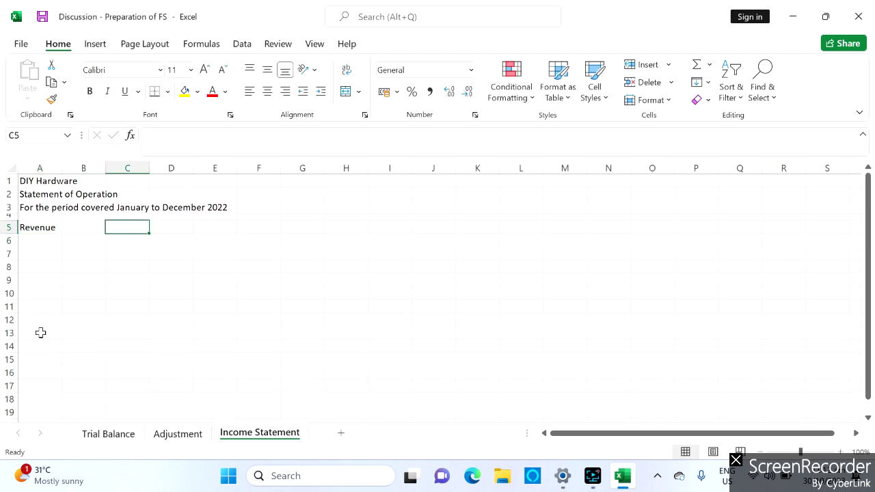
pyautogui.press('Right')
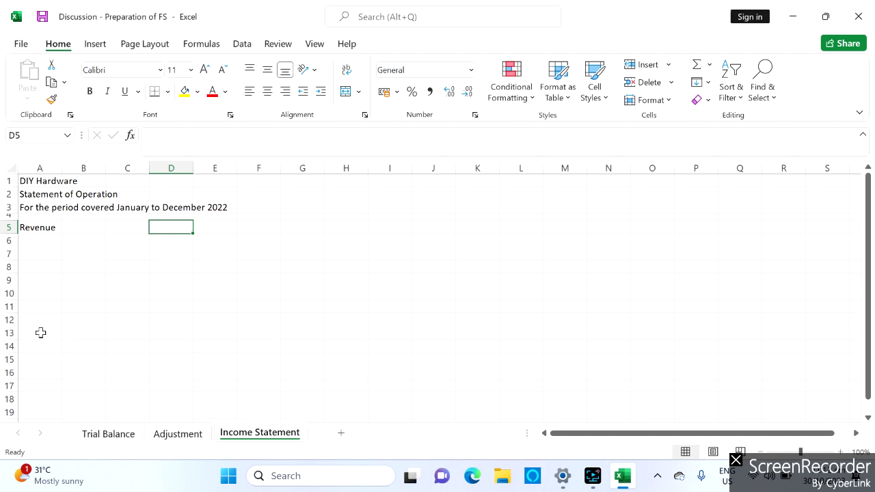
pyautogui.write('=')
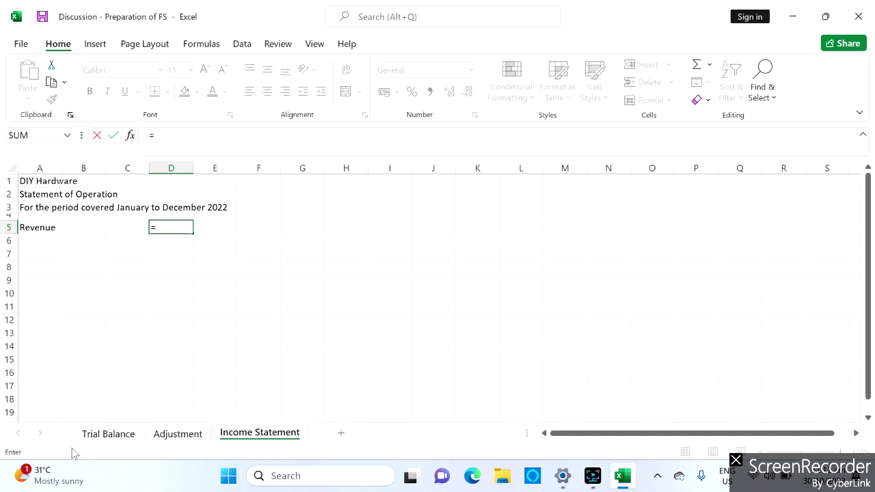
pyautogui.click(92, 435)
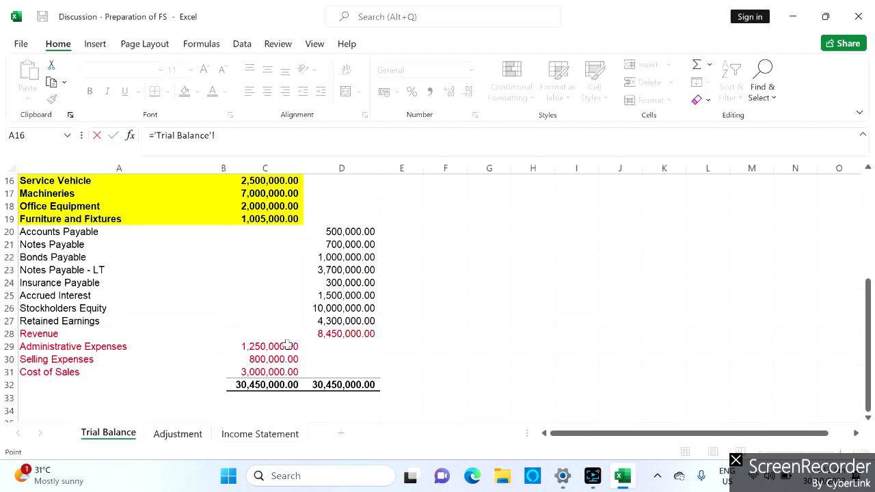
pyautogui.click(344, 333)
pyautogui.press('Return')
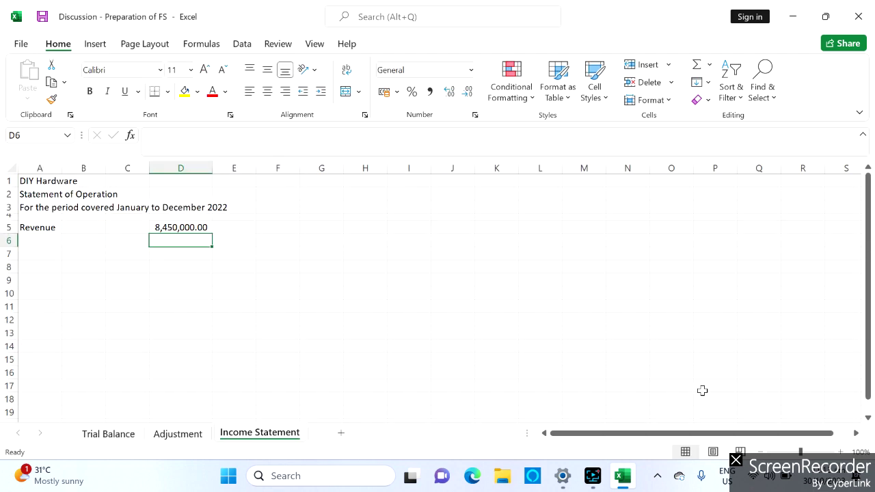
# Step: Label cell A6 "Less: Cost of Sales" and link D6 to the cost of sales amount in Trial Balance cell C31
pyautogui.click(31, 240)
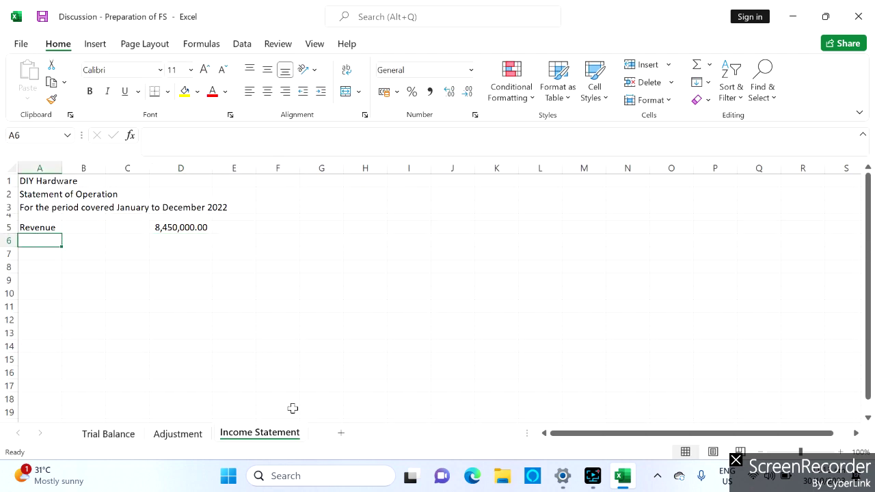
pyautogui.write('Less: Cost of Sales')
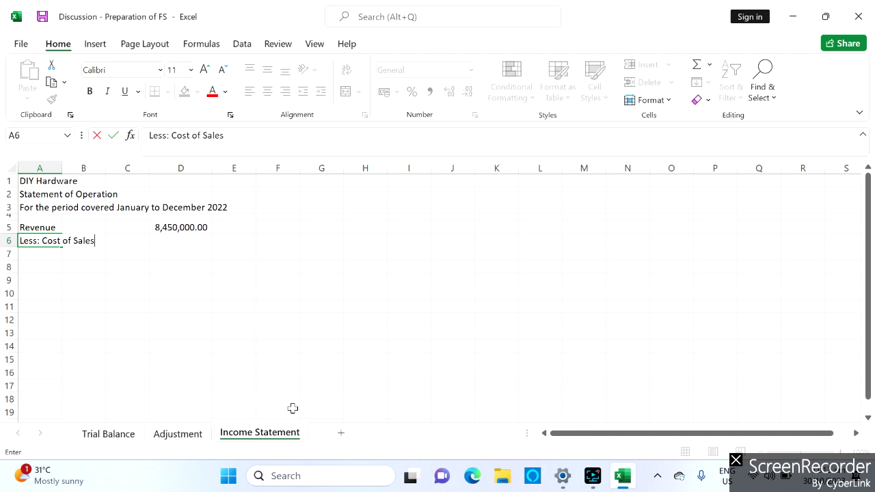
pyautogui.press('Tab')
pyautogui.press('Tab')
pyautogui.press('Tab')
pyautogui.write('=')
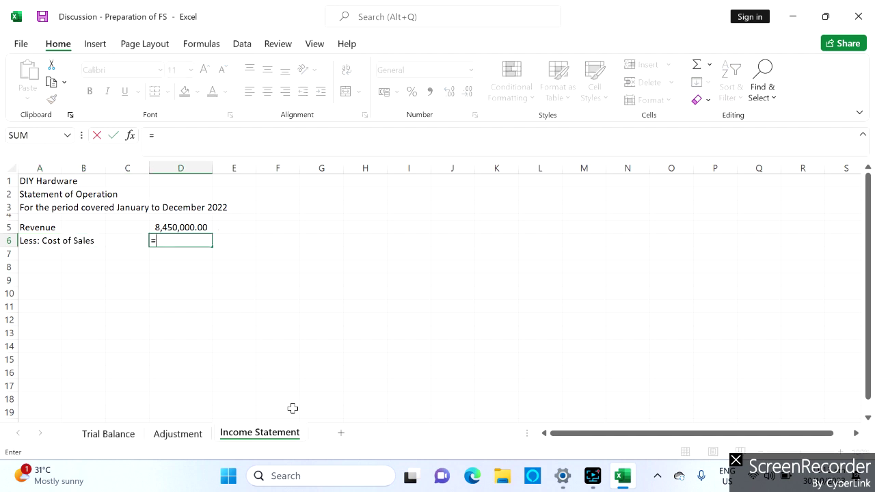
pyautogui.click(130, 434)
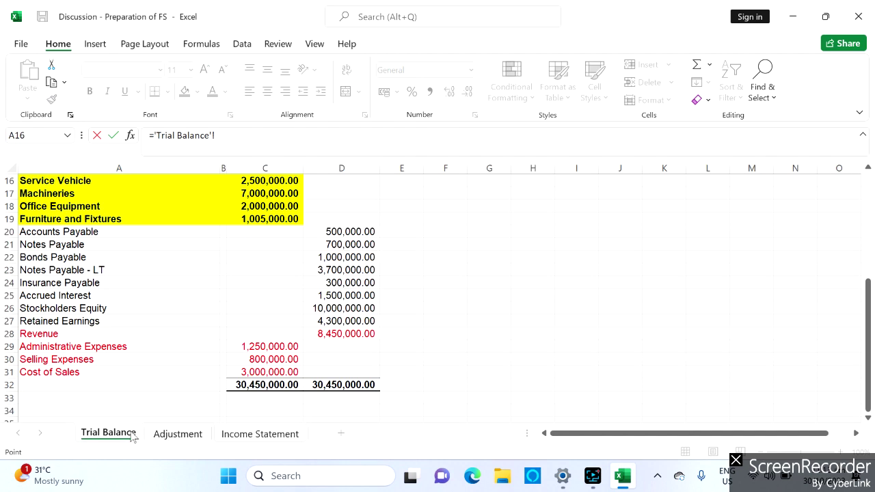
pyautogui.click(245, 372)
pyautogui.press('Return')
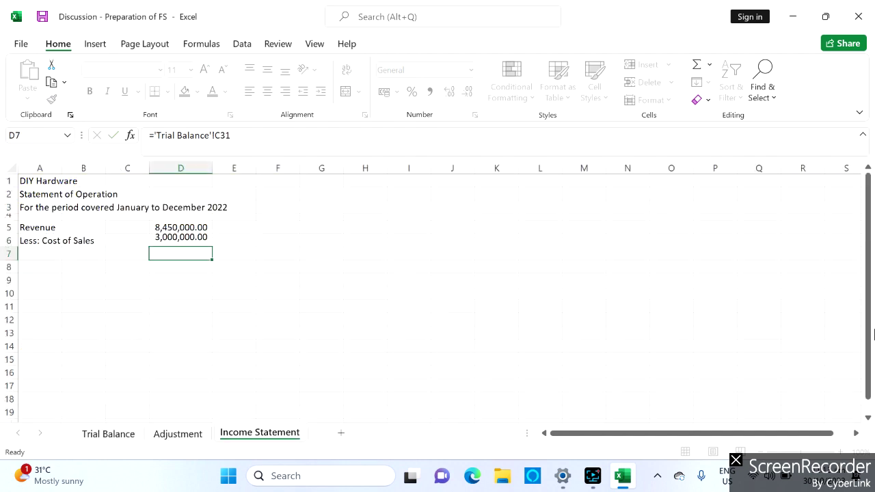
# Step: Enter the label "Gross Profit" in cell A7 below the cost of sales line
pyautogui.press('Up')
pyautogui.press('Down')
pyautogui.press('Left')
pyautogui.press('Left')
pyautogui.press('Left')
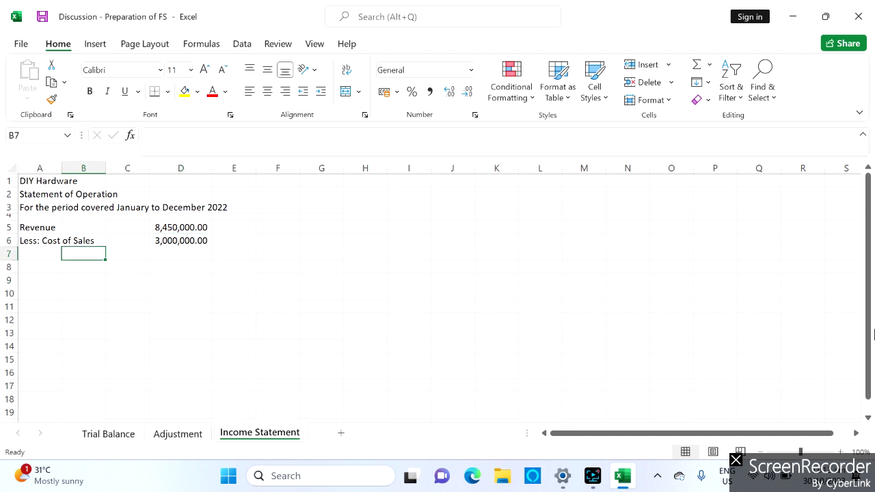
pyautogui.write('Gross Profit')
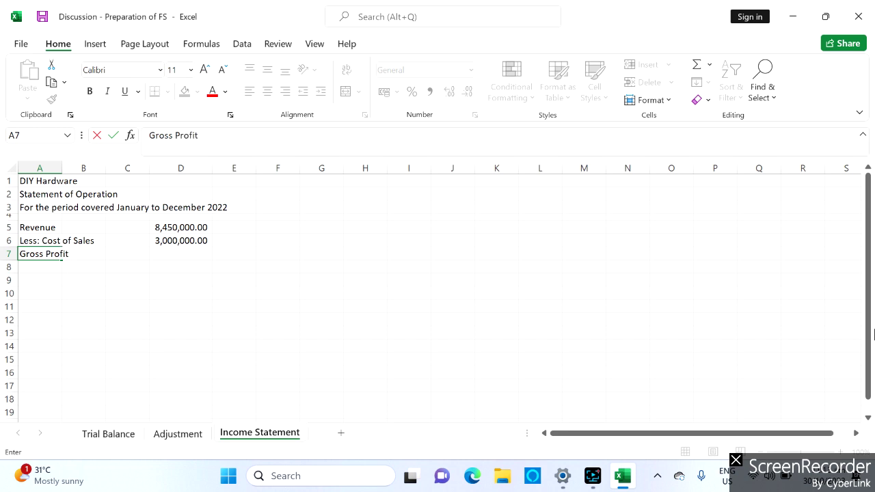
pyautogui.press('Return')
# Step: Calculate gross profit in cell D7 by subtracting the cost of sales in D6 from the revenue in D5
pyautogui.press('Up')
pyautogui.press('Right')
pyautogui.press('Right')
pyautogui.press('Right')
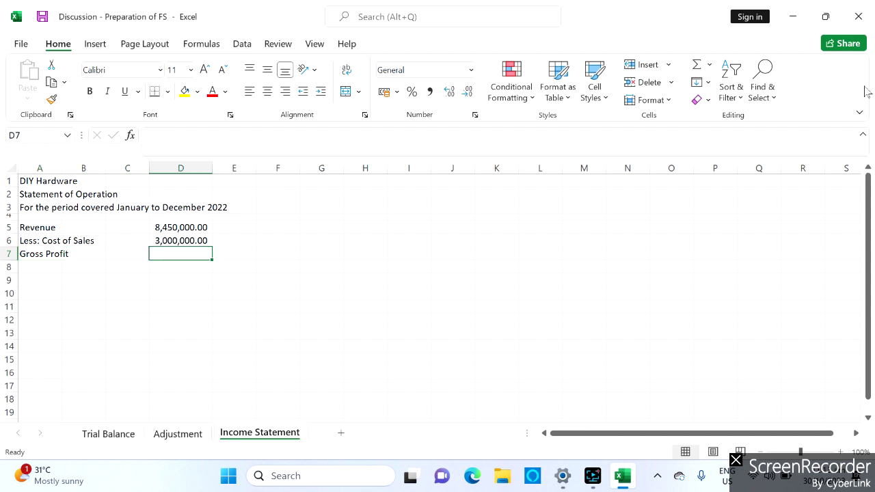
pyautogui.write('=')
pyautogui.press('Up')
pyautogui.press('Up')
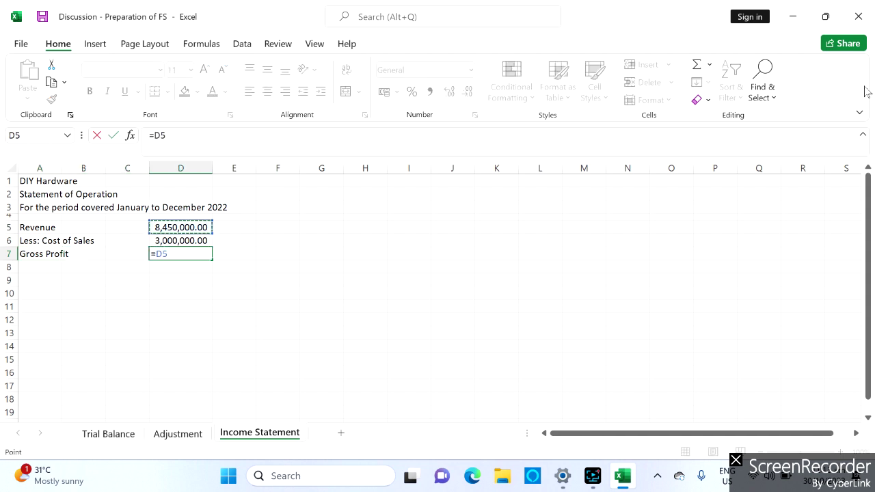
pyautogui.write('-')
pyautogui.press('Down')
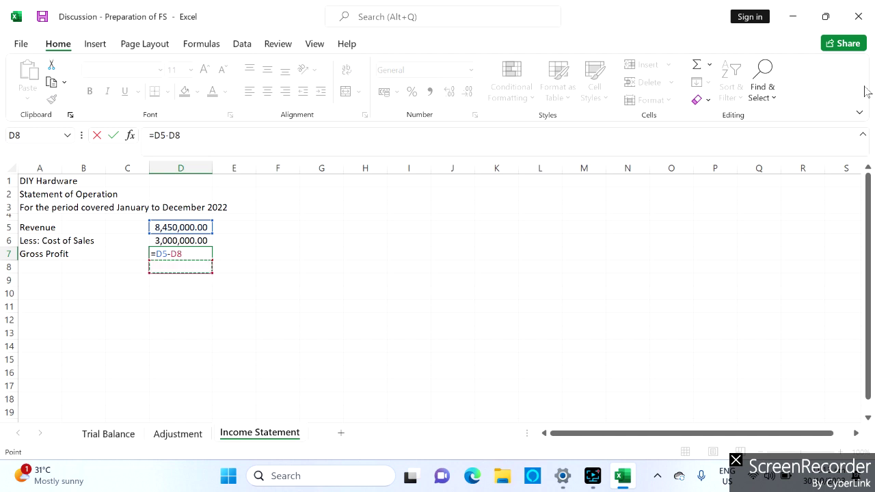
pyautogui.press('Up')
pyautogui.press('Return')
# Step: Add a bottom border beneath the cost of sales amount in cell D6
pyautogui.press('Up')
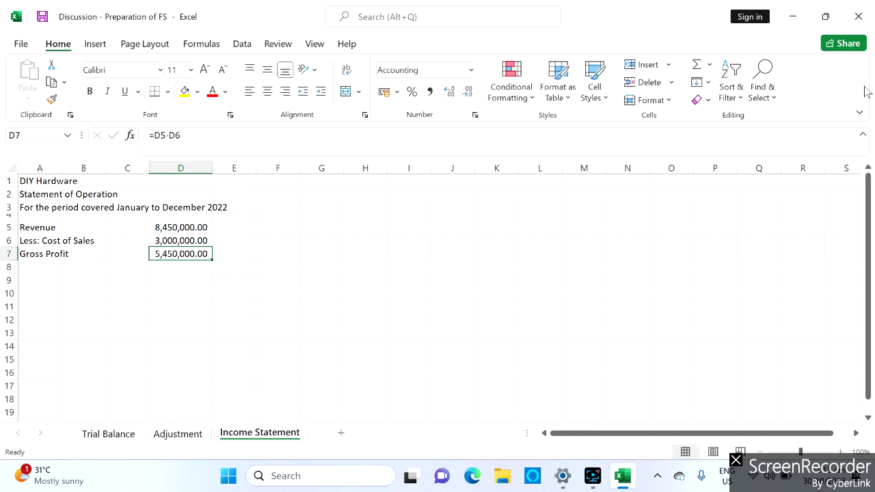
pyautogui.press('Up')
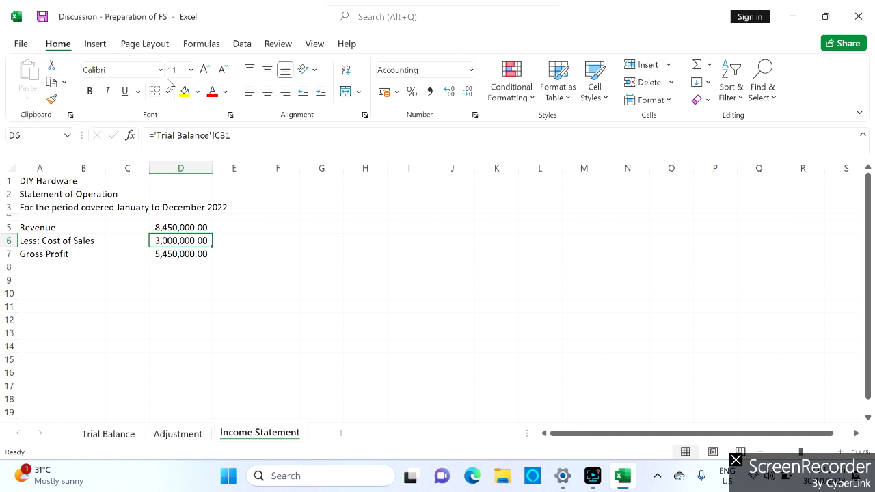
pyautogui.click(168, 274)
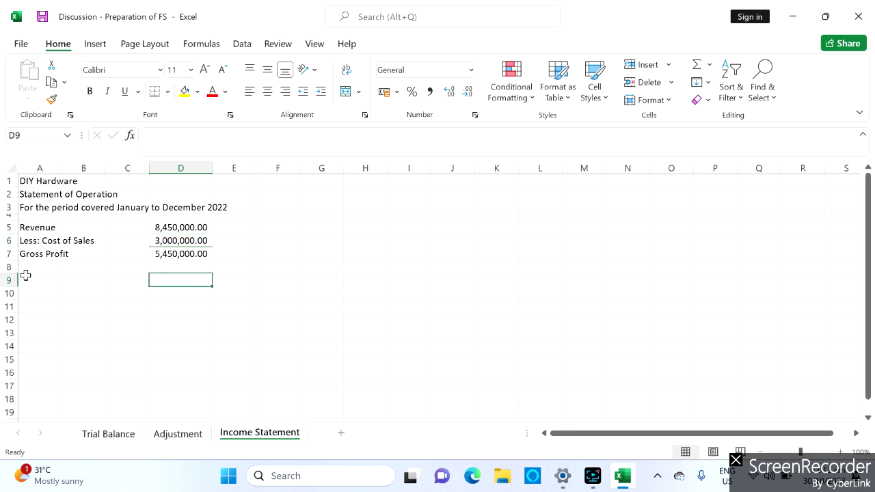
# Step: Label cell A8 "Less: Operating Expenses", and resize the first two columns so A is narrower and B wider
pyautogui.click(30, 268)
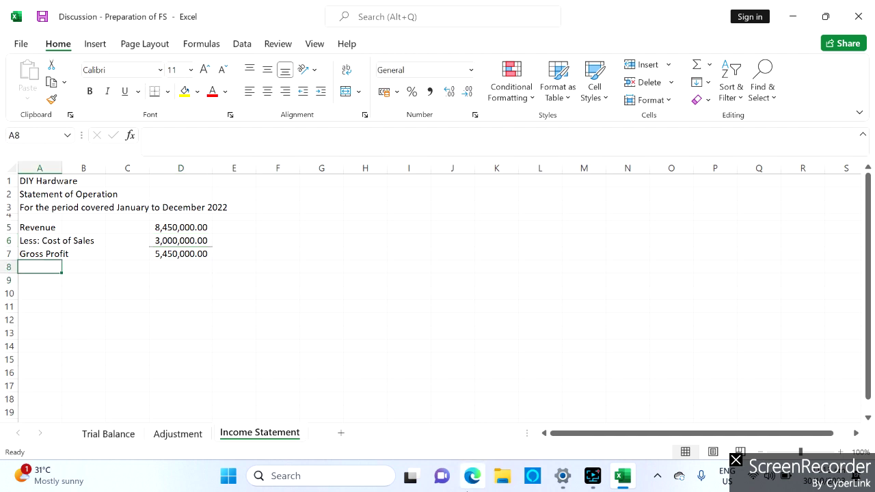
pyautogui.write('L')
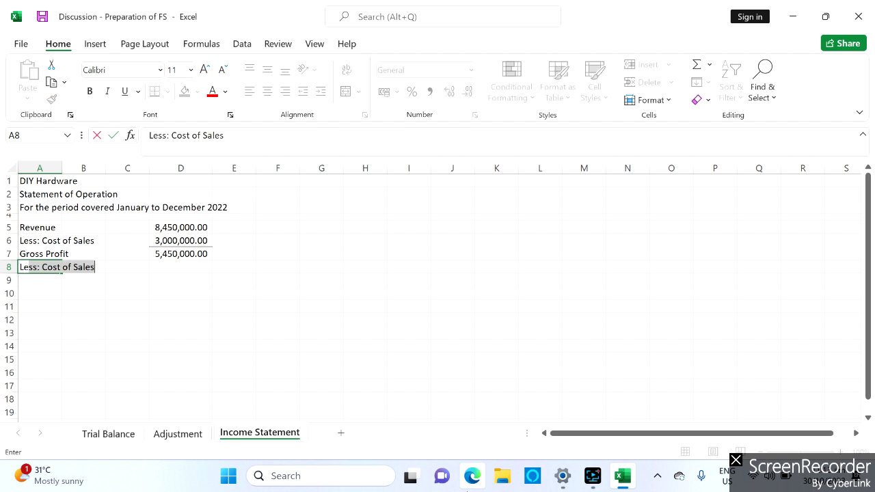
pyautogui.write('ess: Operating Exp')
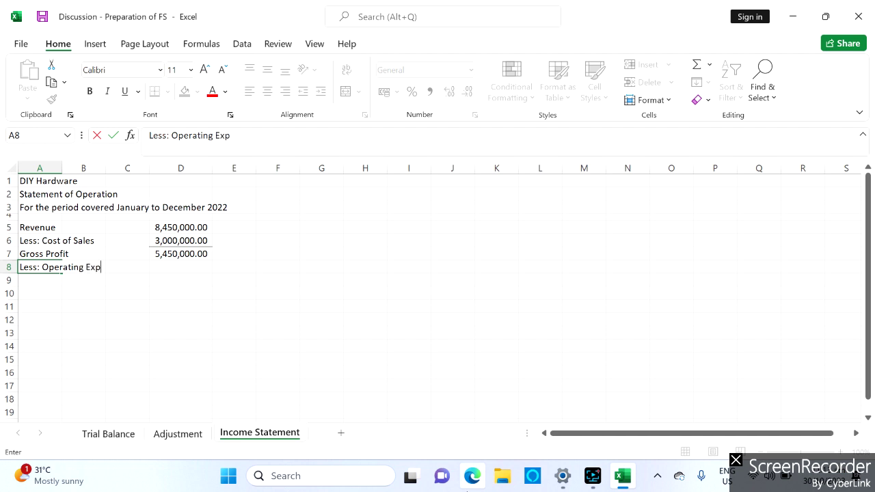
pyautogui.write('enses')
pyautogui.press('Return')
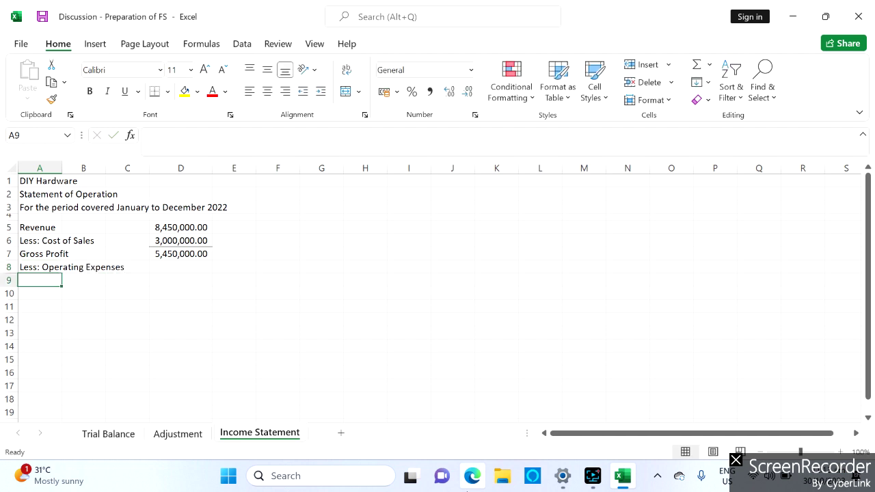
pyautogui.press('Right')
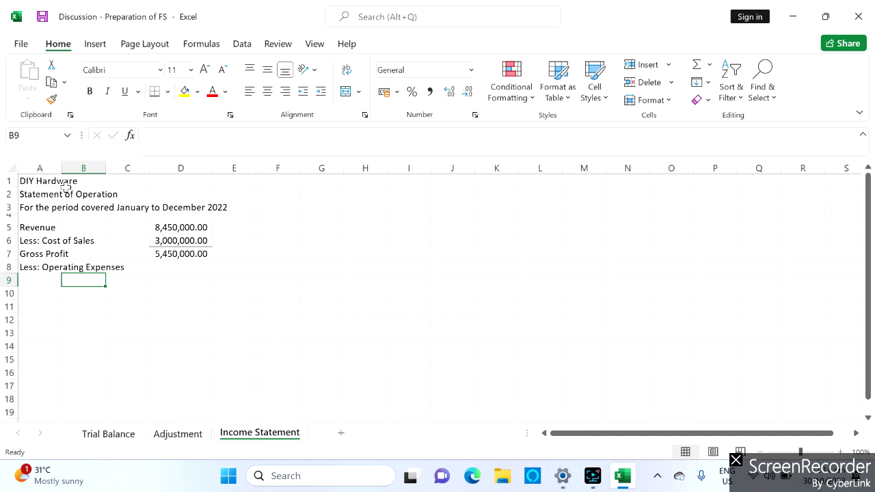
pyautogui.moveTo(59, 169); pyautogui.dragTo(185, 175)
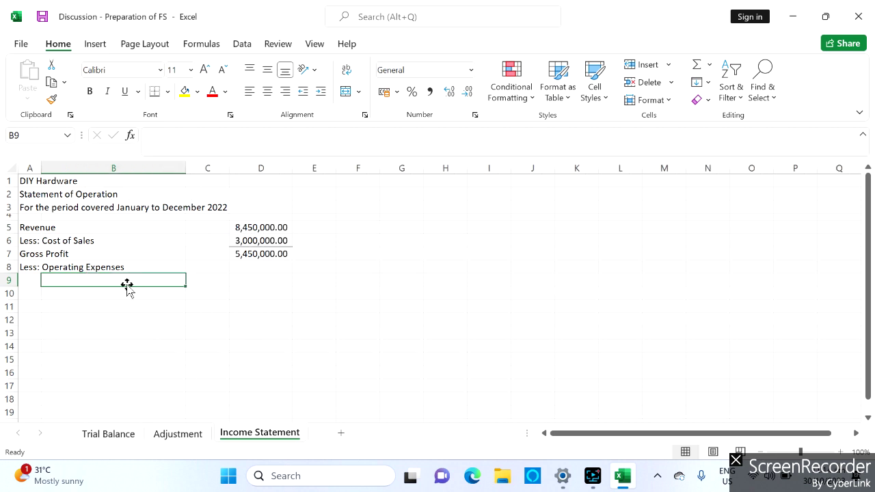
# Step: Enter the labels "Selling Expenses" in cell B9 and "Administrative" in cell B10
pyautogui.write('Sel')
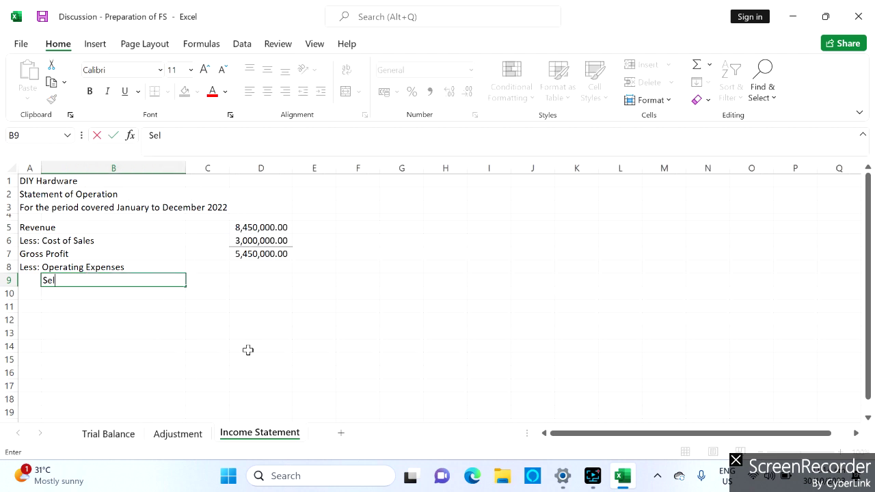
pyautogui.write('ling')
pyautogui.write(' Es')
pyautogui.write('xpenses')
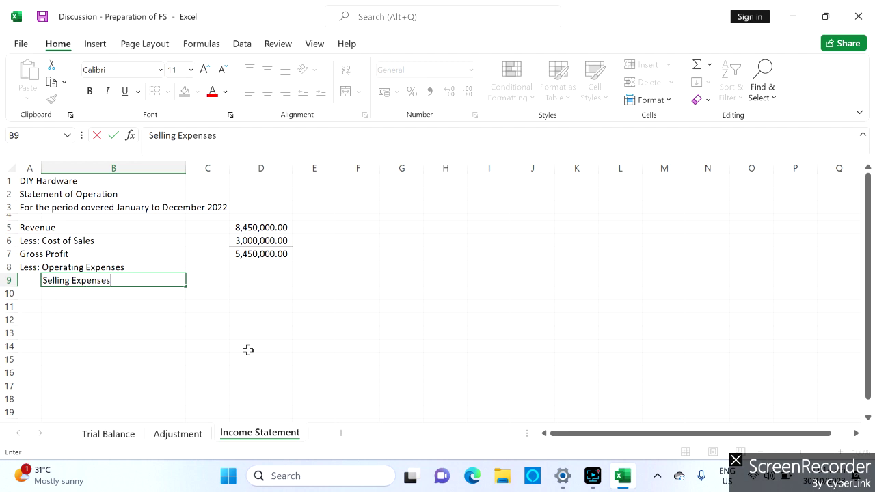
pyautogui.press('Return')
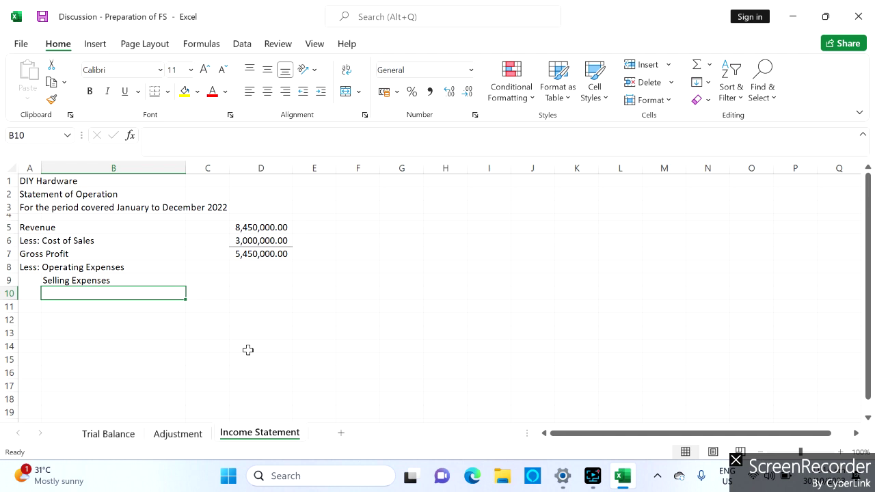
pyautogui.write('Adm')
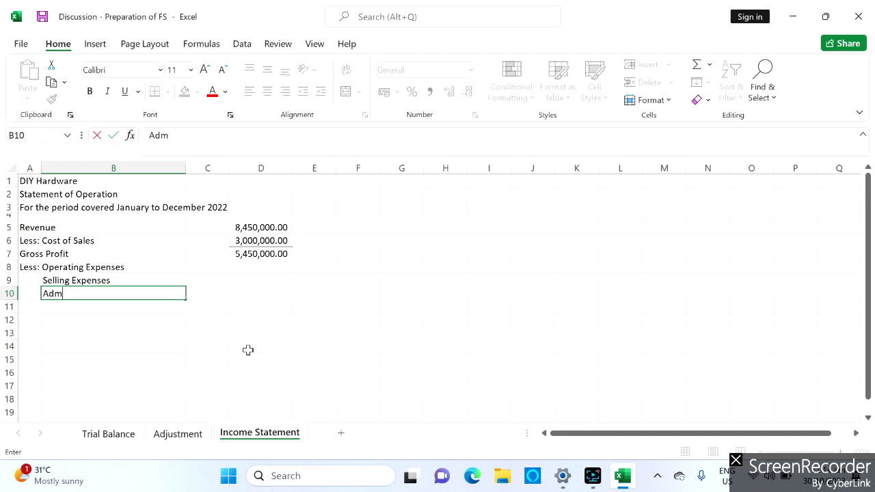
pyautogui.write('inistrative')
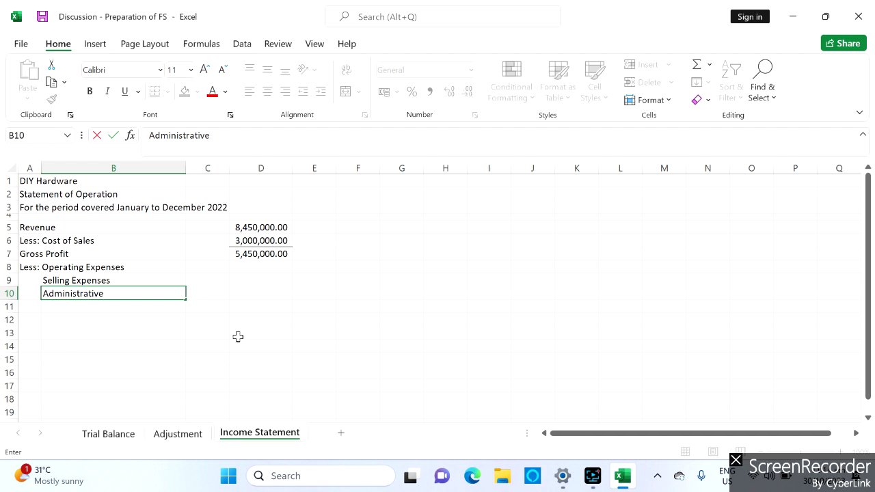
# Step: Replace the label in cell B9 with a link to the Selling Expenses account name in Trial Balance cell A30
pyautogui.click(98, 282)
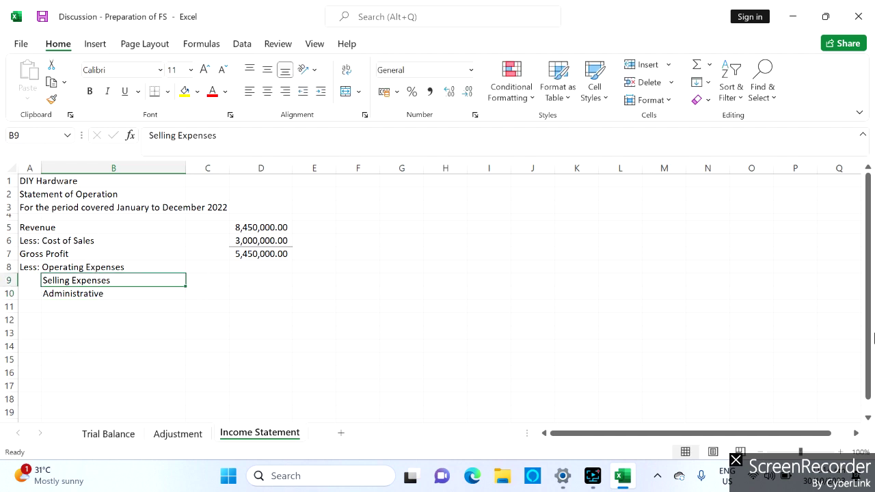
pyautogui.write('=')
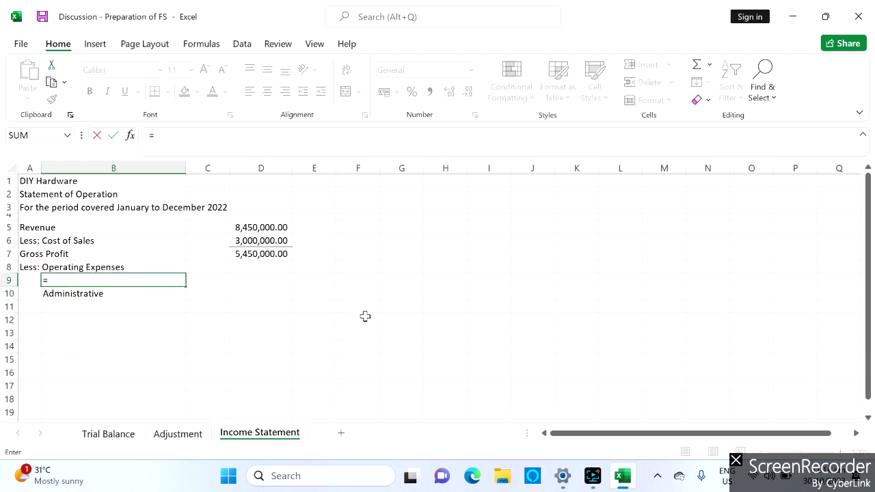
pyautogui.click(124, 435)
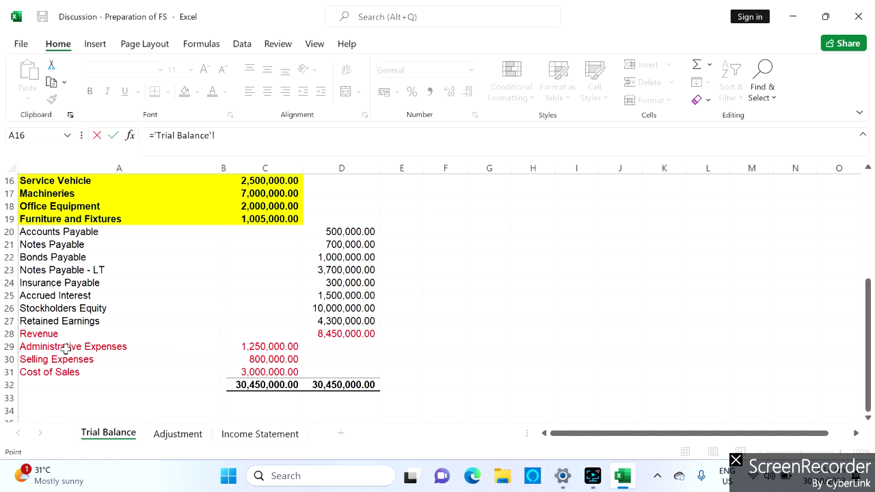
pyautogui.click(46, 360)
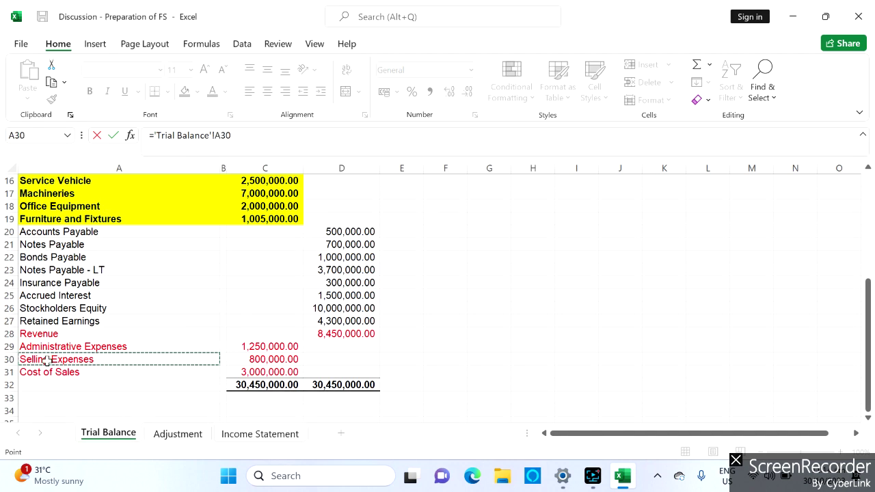
pyautogui.press('Return')
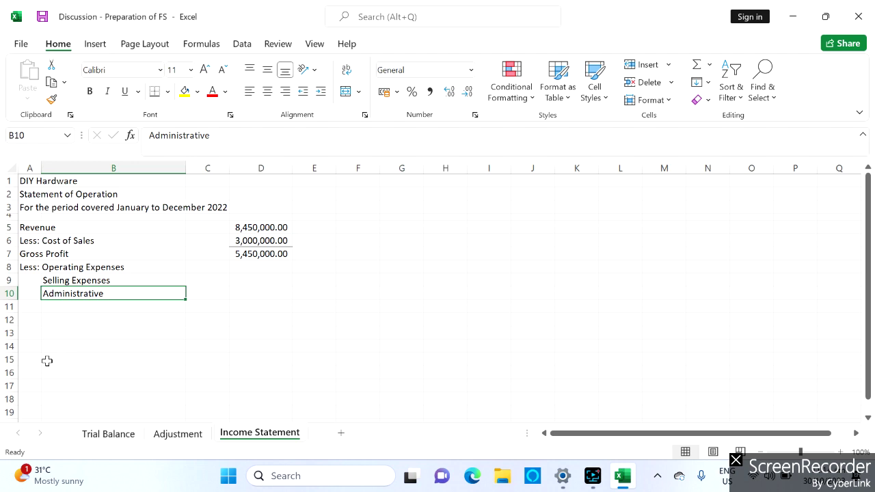
# Step: Link cell B10 to the Administrative Expenses account name in Trial Balance cell A29
pyautogui.write('=')
pyautogui.click(99, 433)
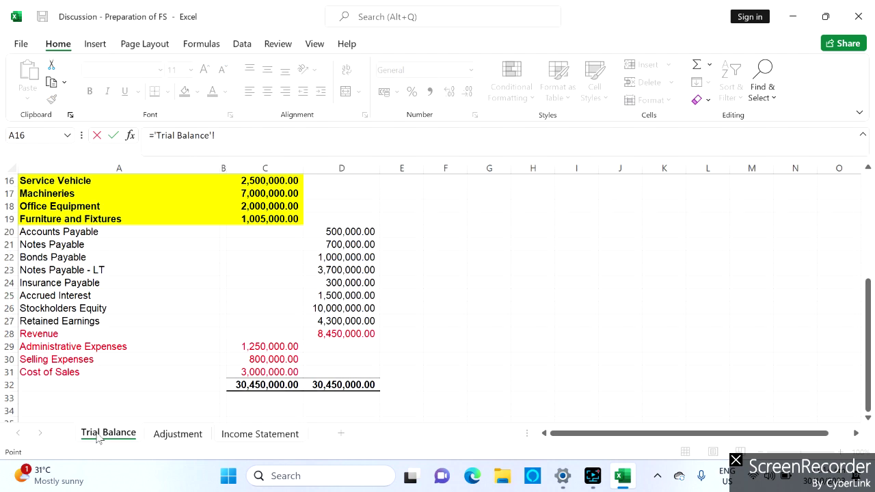
pyautogui.click(59, 346)
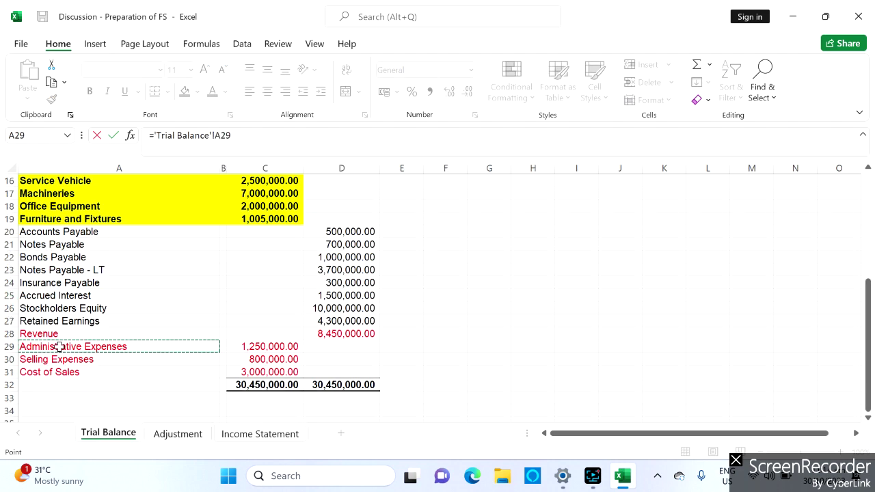
pyautogui.press('Return')
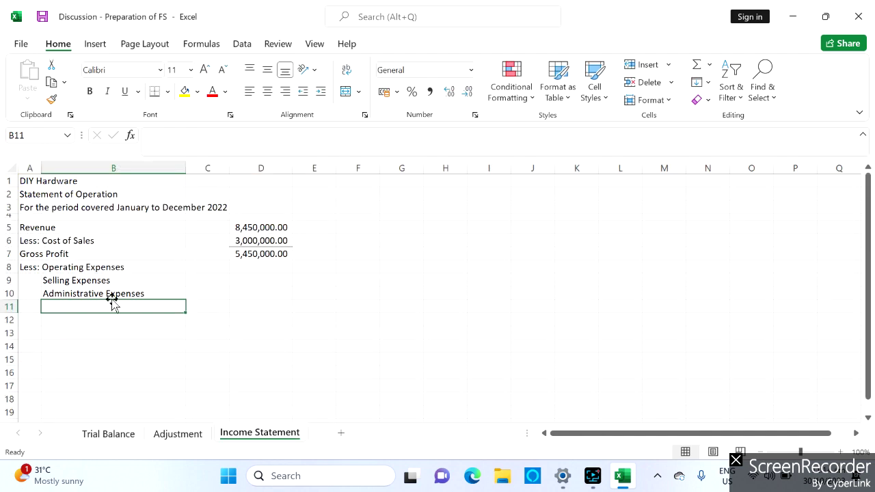
# Step: Widen column C and link cell C10 to the administrative expenses amount in Trial Balance cell C29
pyautogui.click(211, 293)
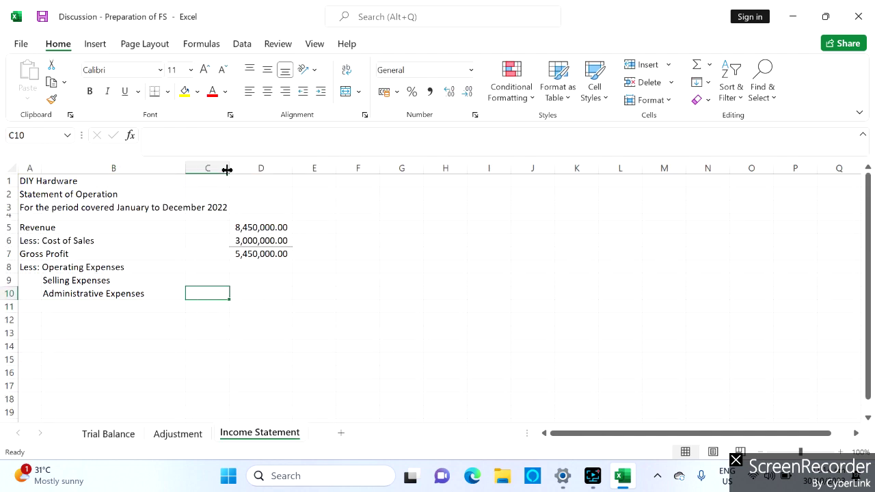
pyautogui.moveTo(230, 168); pyautogui.dragTo(271, 175)
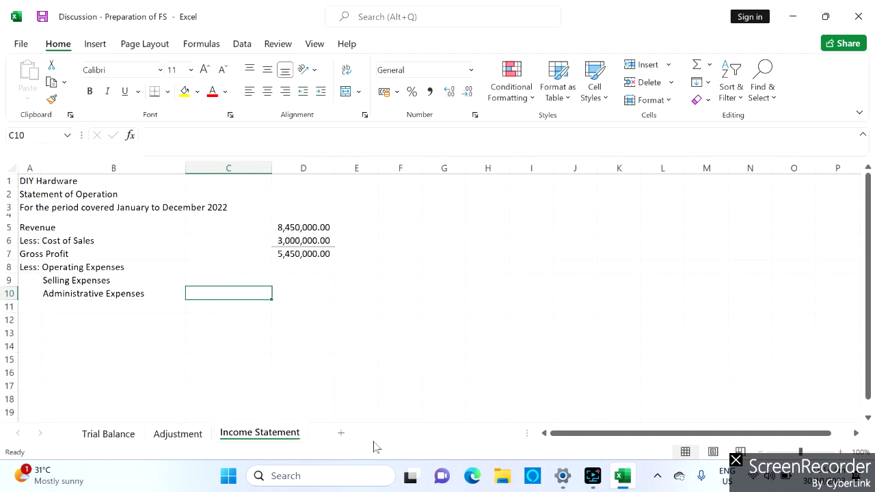
pyautogui.write('=')
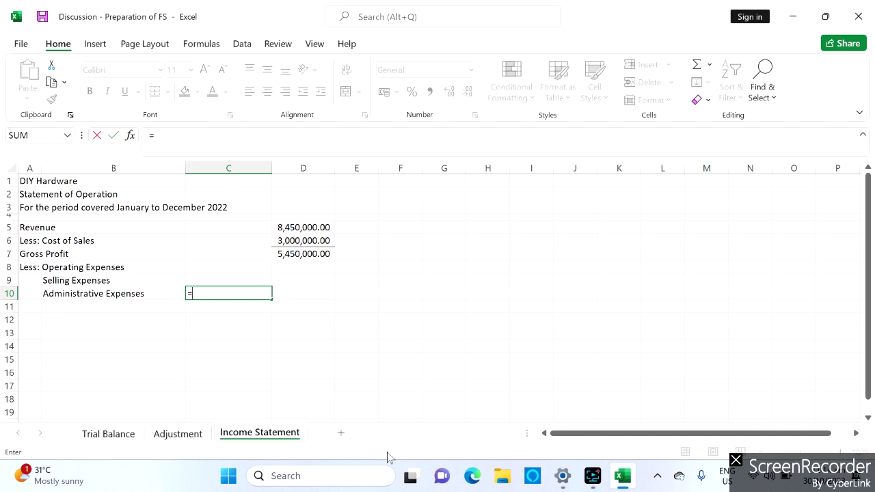
pyautogui.click(117, 434)
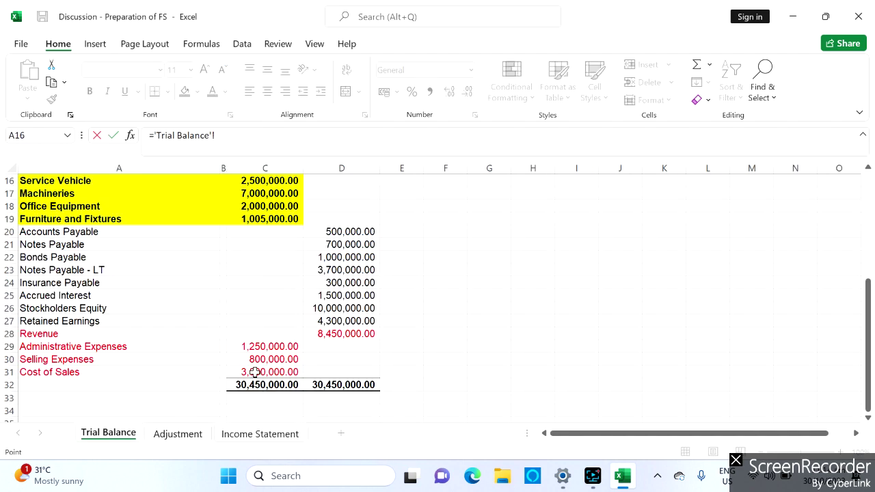
pyautogui.click(275, 347)
pyautogui.press('Return')
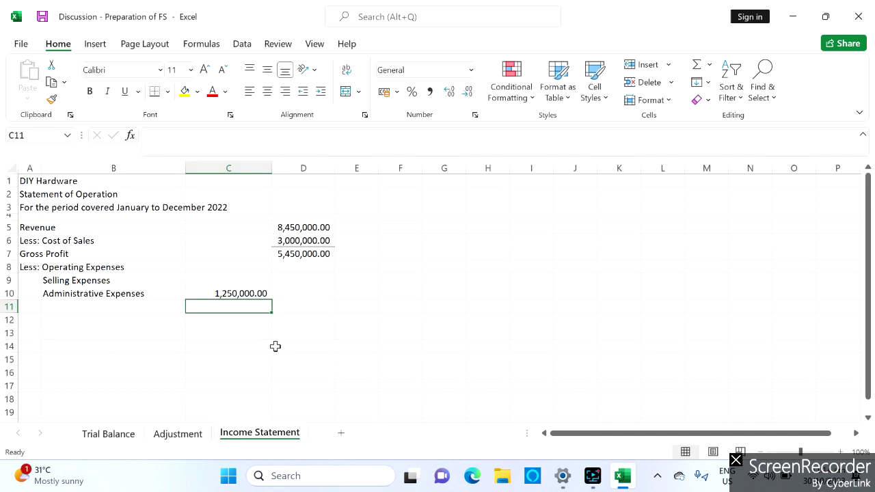
# Step: Begin the selling expenses formula in cell C9 with a reference to the amount in Trial Balance cell C30
pyautogui.press('Up')
pyautogui.press('Up')
pyautogui.write('=')
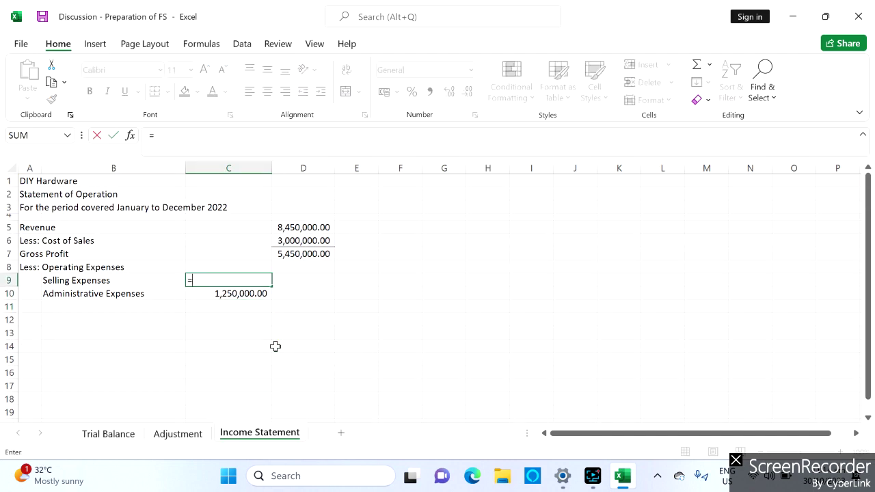
pyautogui.click(108, 433)
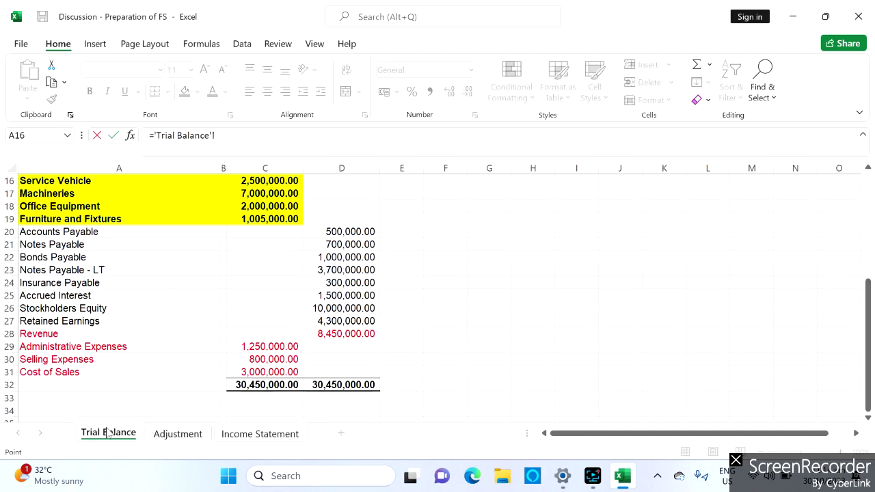
pyautogui.click(266, 356)
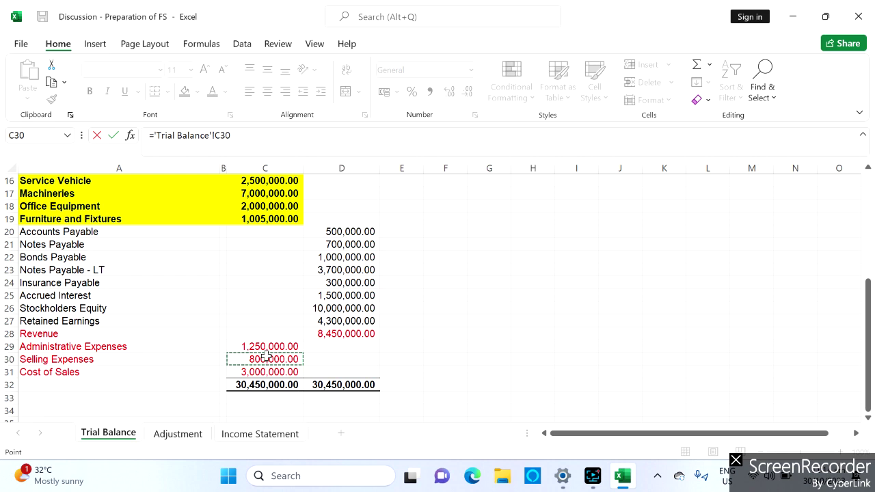
# Step: Add the four depreciation expenses from Adjustment cells D2, D5, D8 and D11 to the formula in cell C9
pyautogui.write('+')
pyautogui.click(179, 435)
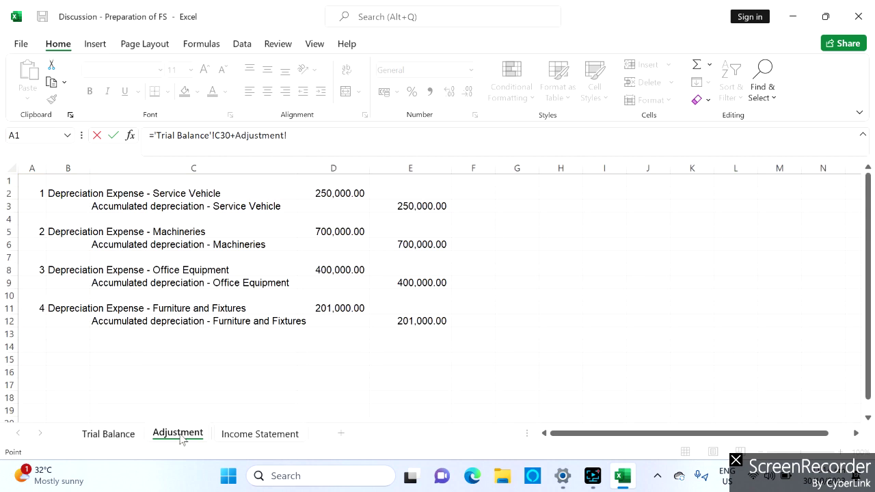
pyautogui.click(341, 194)
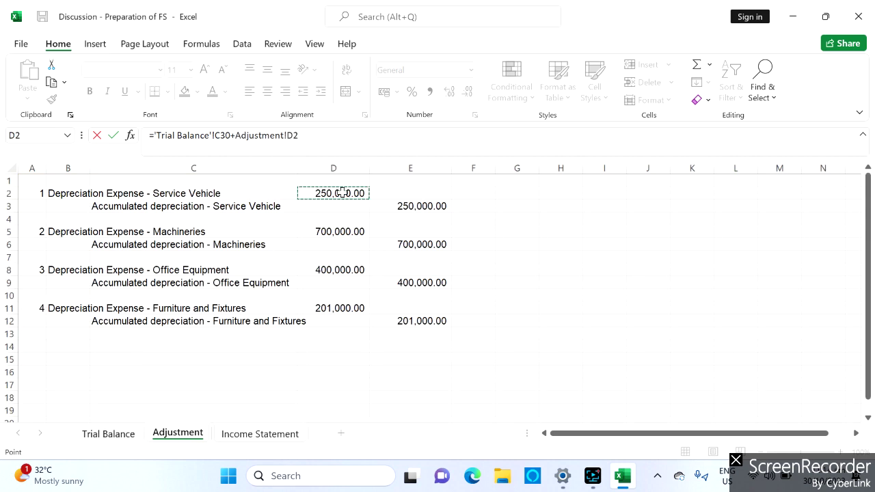
pyautogui.write('+')
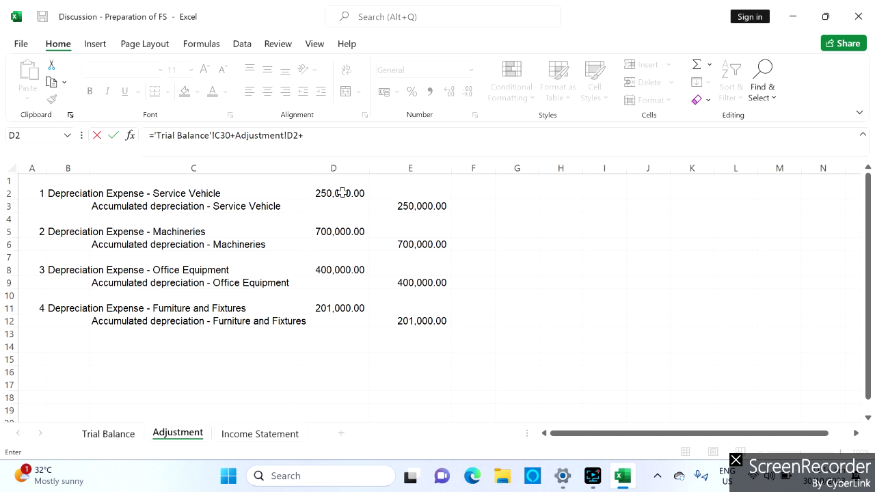
pyautogui.click(339, 232)
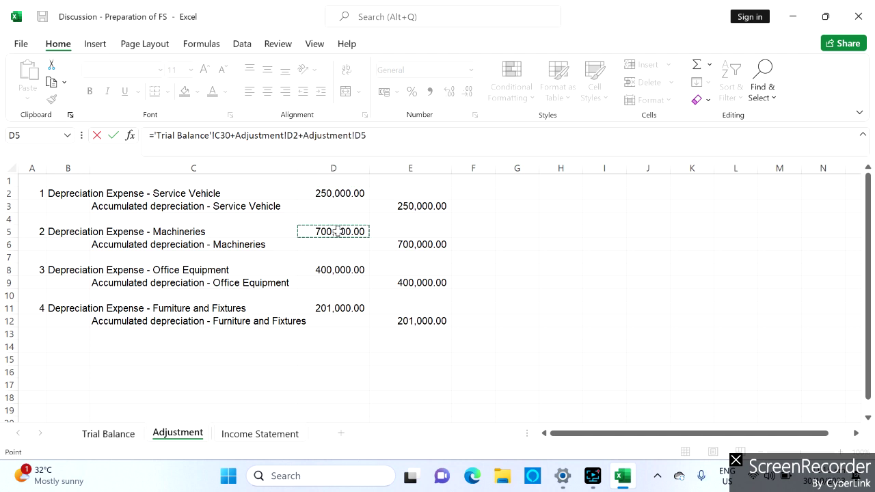
pyautogui.write('+')
pyautogui.click(336, 270)
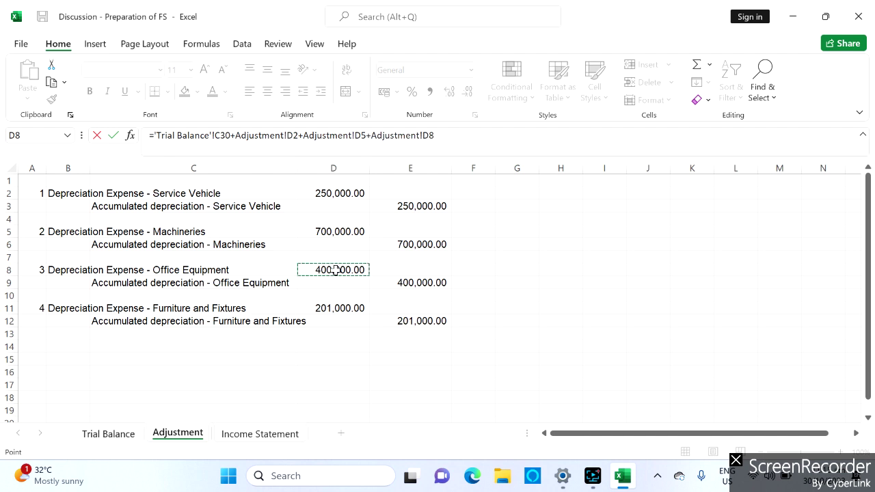
pyautogui.write('+')
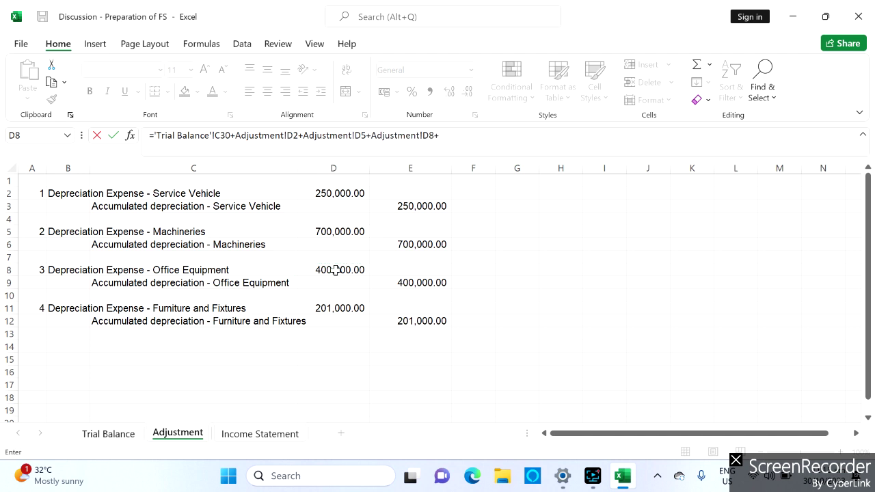
pyautogui.click(333, 307)
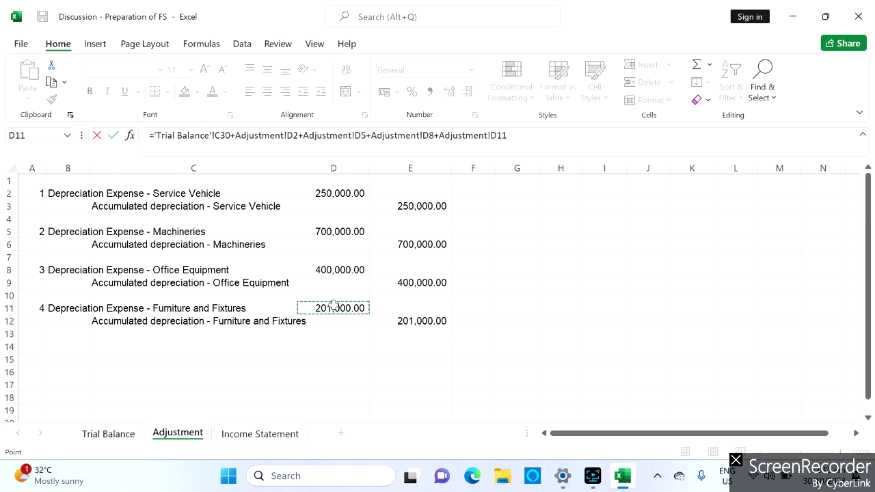
pyautogui.press('Return')
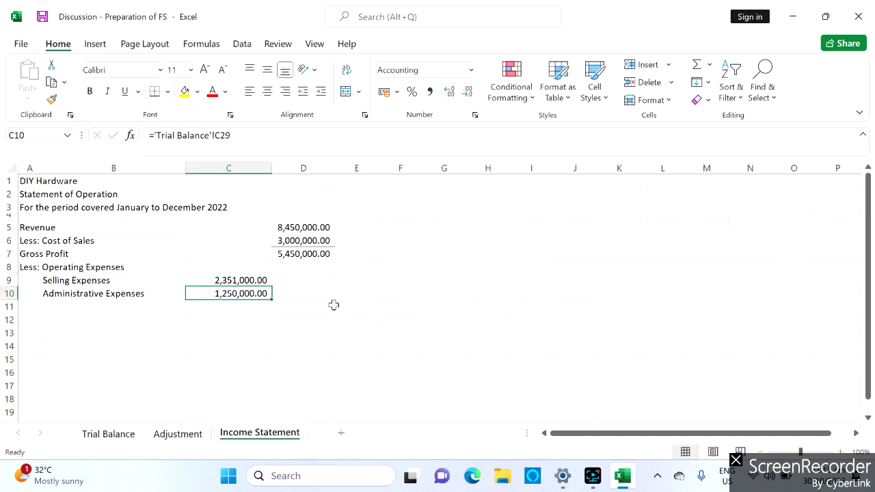
pyautogui.click(237, 280)
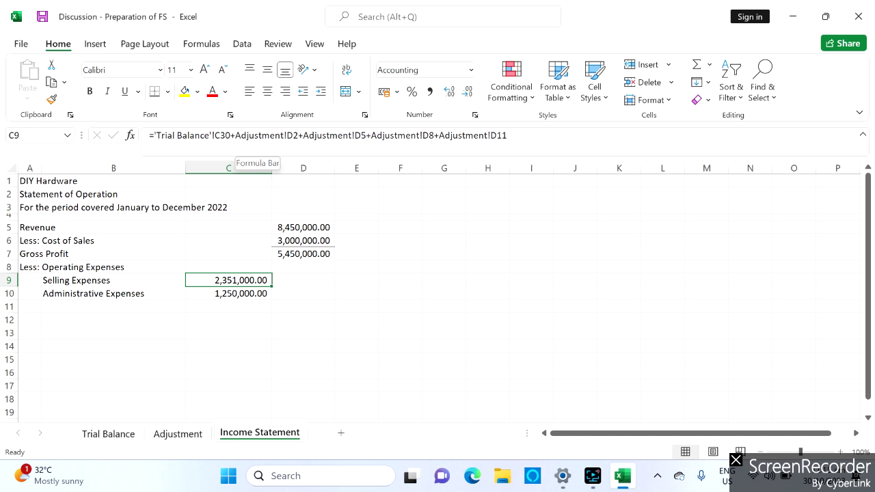
# Step: Total the operating expenses C9:C10 with SUM in cell D10 and add bottom borders to cells C10 and D10
pyautogui.click(205, 292)
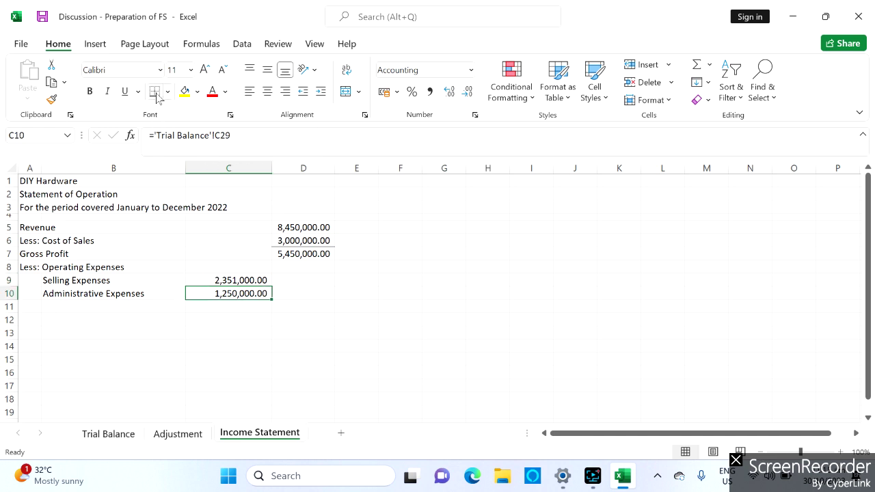
pyautogui.click(313, 292)
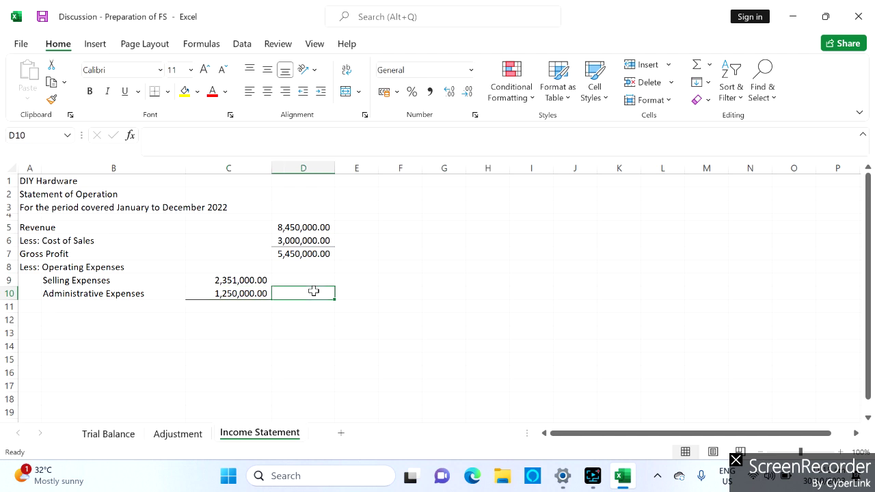
pyautogui.click(697, 64)
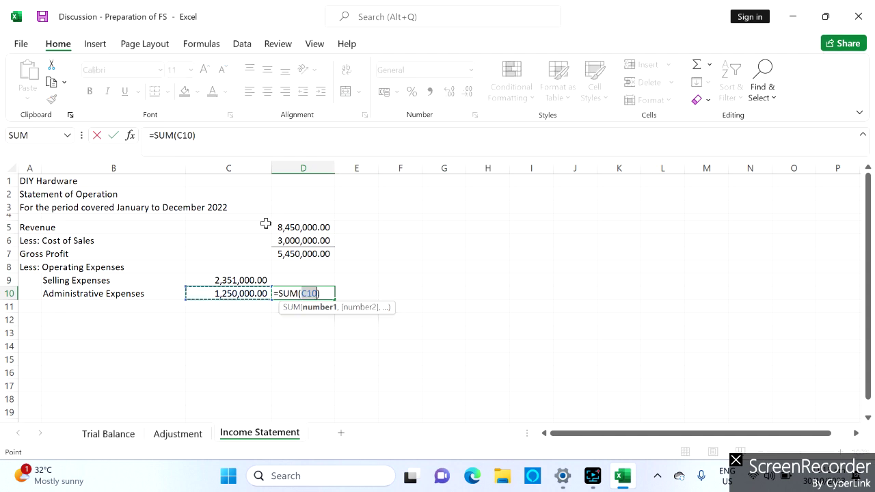
pyautogui.moveTo(240, 281); pyautogui.dragTo(237, 294)
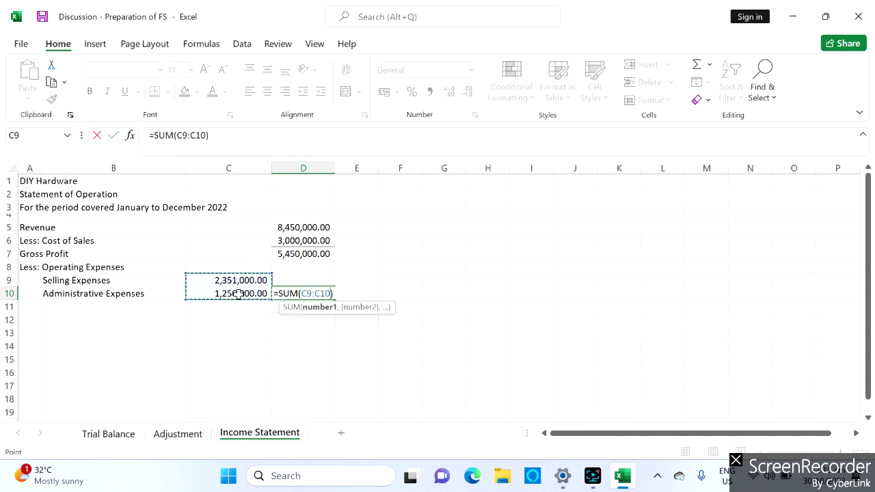
pyautogui.press('Return')
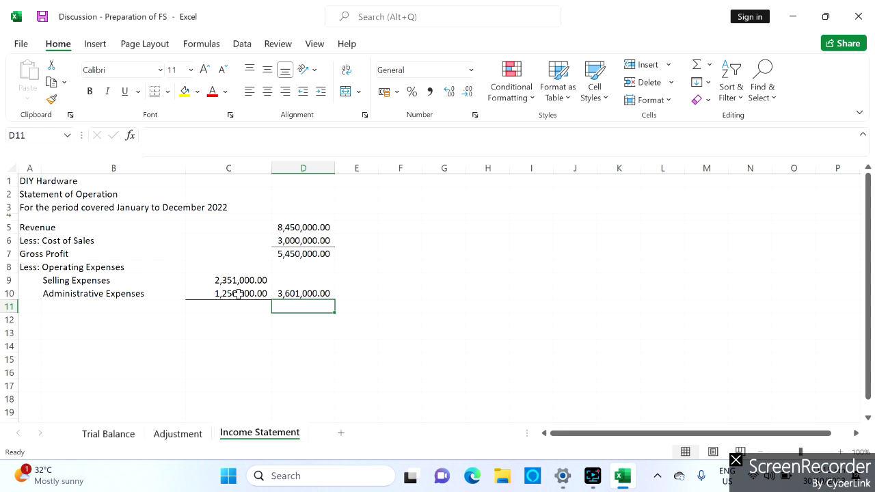
pyautogui.press('Up')
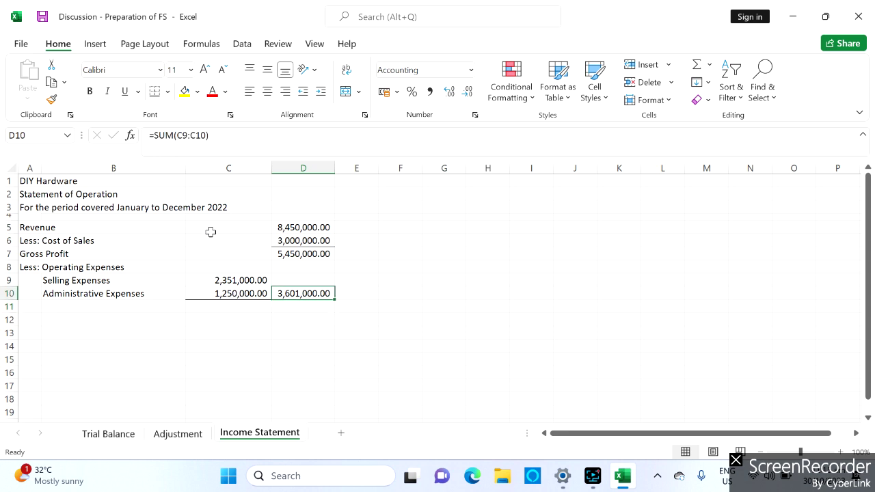
# Step: Enter the label "Operating Income" in cell A11
pyautogui.click(26, 306)
pyautogui.moveTo(559, 484)
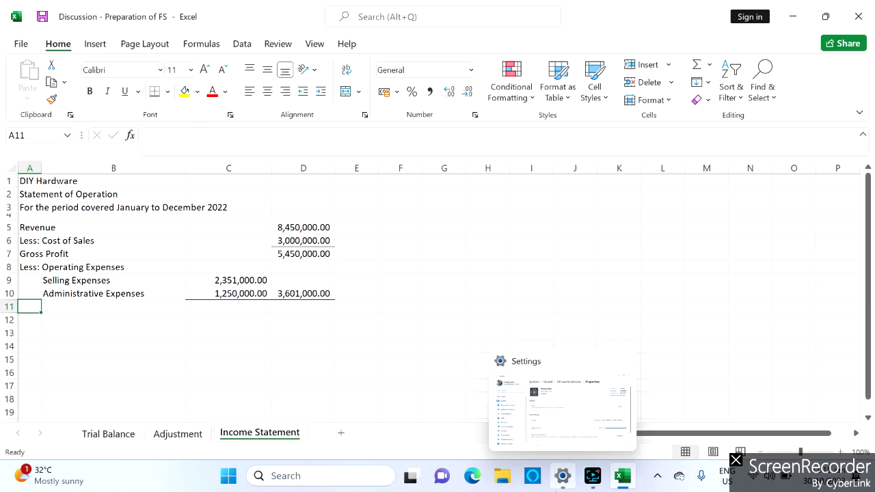
pyautogui.write('Operati')
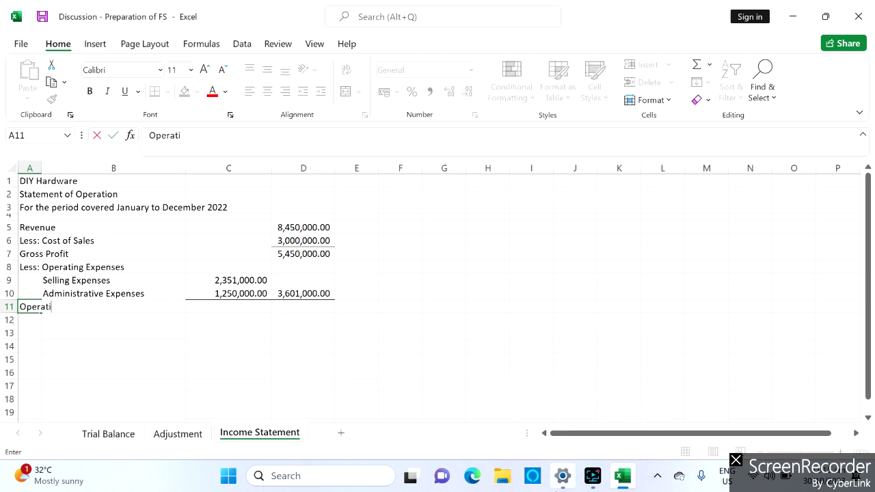
pyautogui.write('ng Income')
# Step: Calculate operating income in cell D11 as gross profit minus total operating expenses with the formula =D7-D10
pyautogui.press('Tab')
pyautogui.press('Tab')
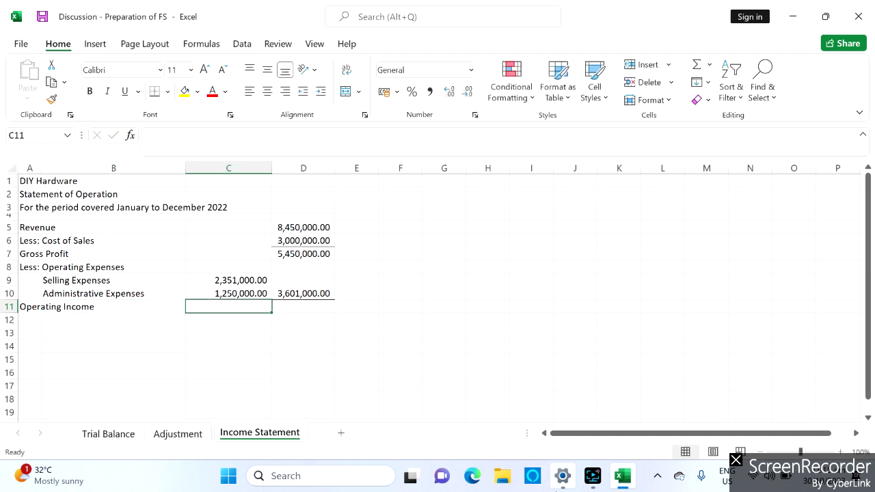
pyautogui.press('Tab')
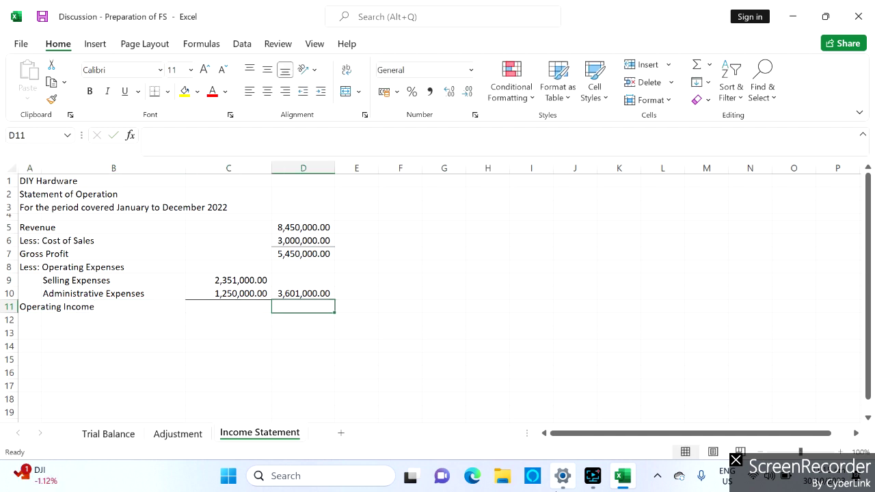
pyautogui.write('=')
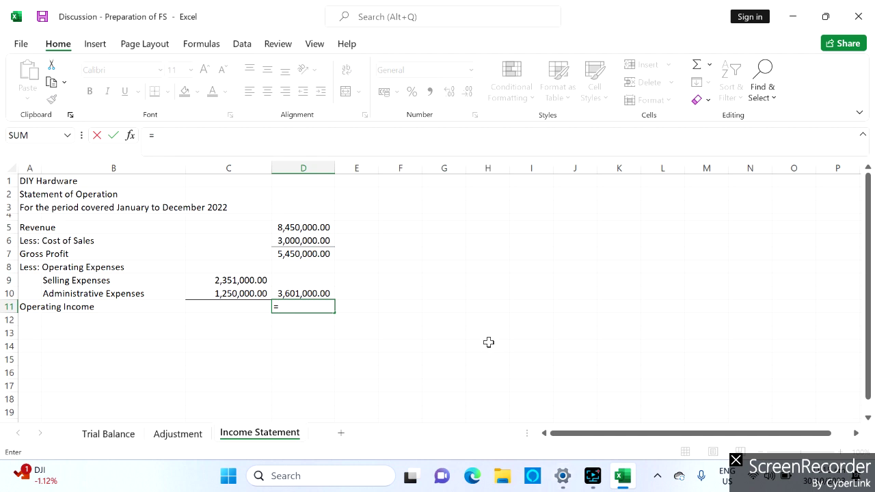
pyautogui.click(319, 253)
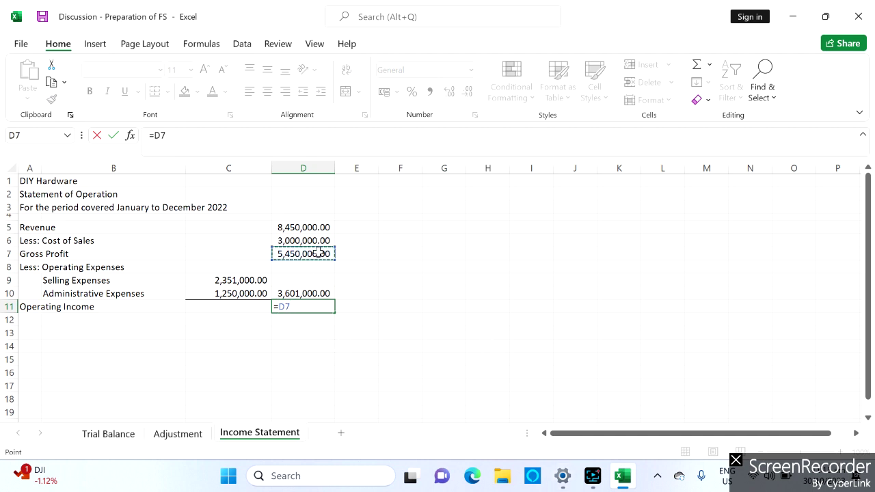
pyautogui.write('-')
pyautogui.click(316, 291)
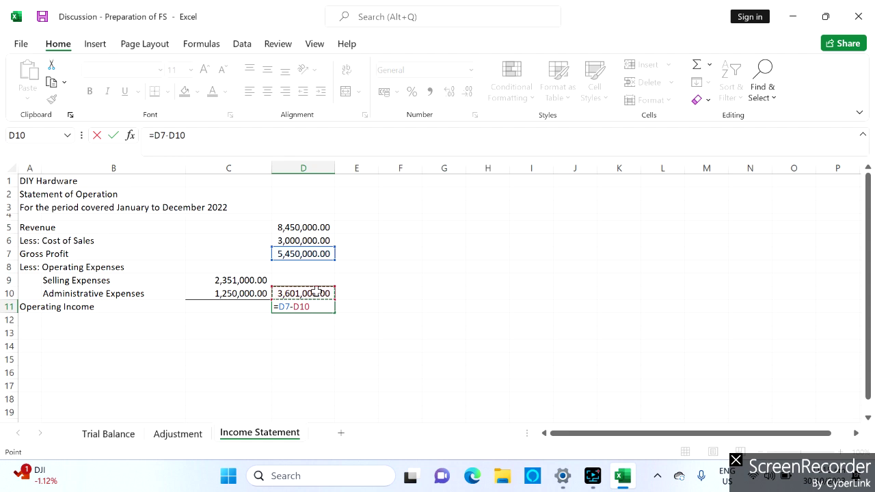
pyautogui.press('Return')
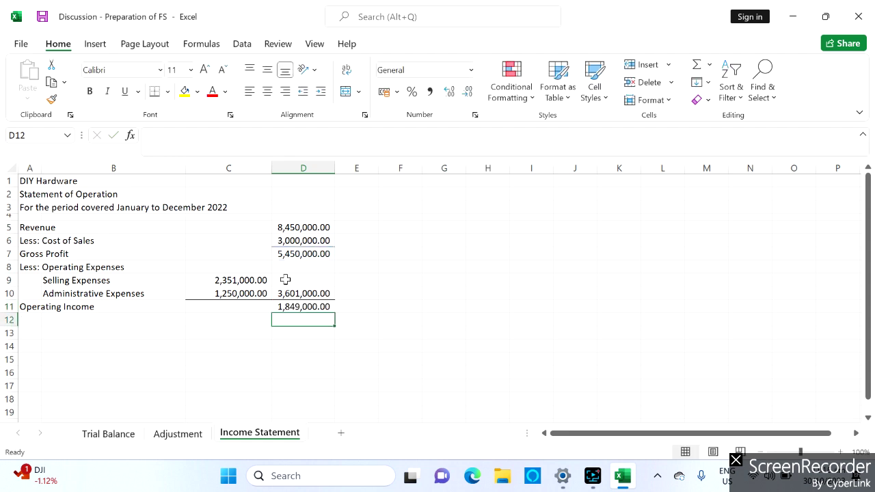
# Step: Enter the label "Income Tax" in cell A12
pyautogui.click(31, 322)
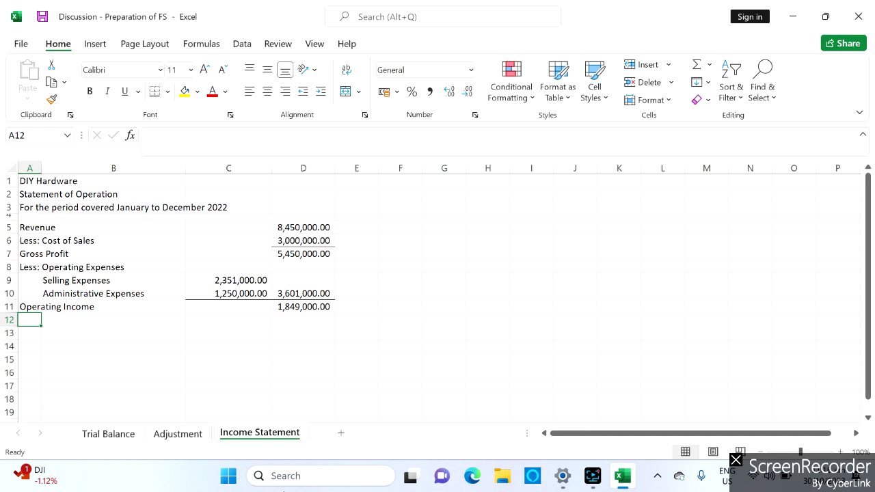
pyautogui.write('Incom')
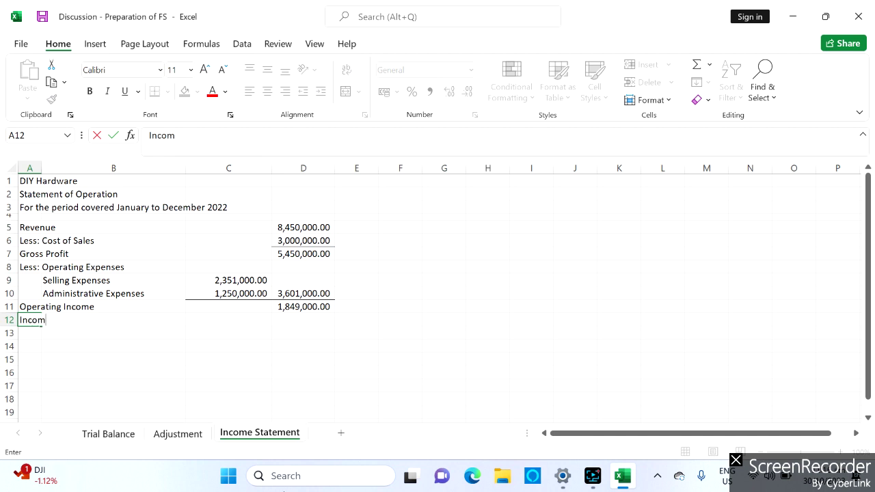
pyautogui.write('e Ta')
# Step: Calculate the income tax in cell D12 by multiplying operating income by .3 with the formula =D11*.3
pyautogui.press('Tab')
pyautogui.press('Tab')
pyautogui.press('Tab')
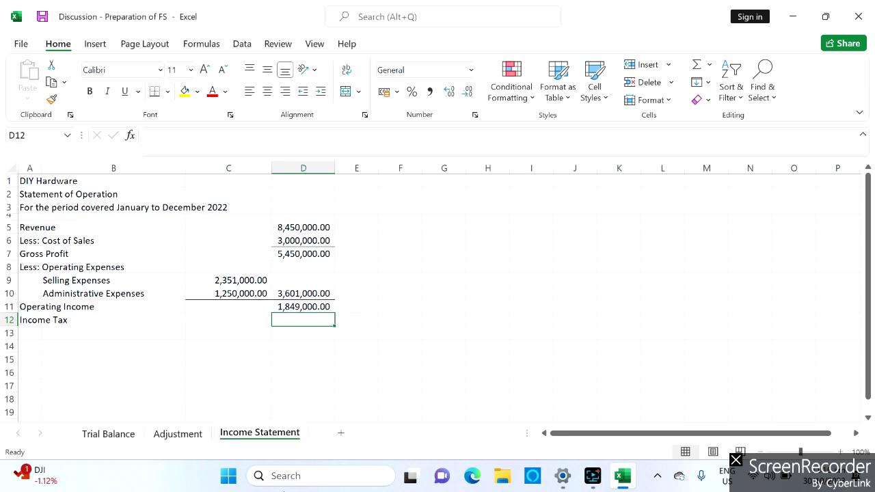
pyautogui.write('=')
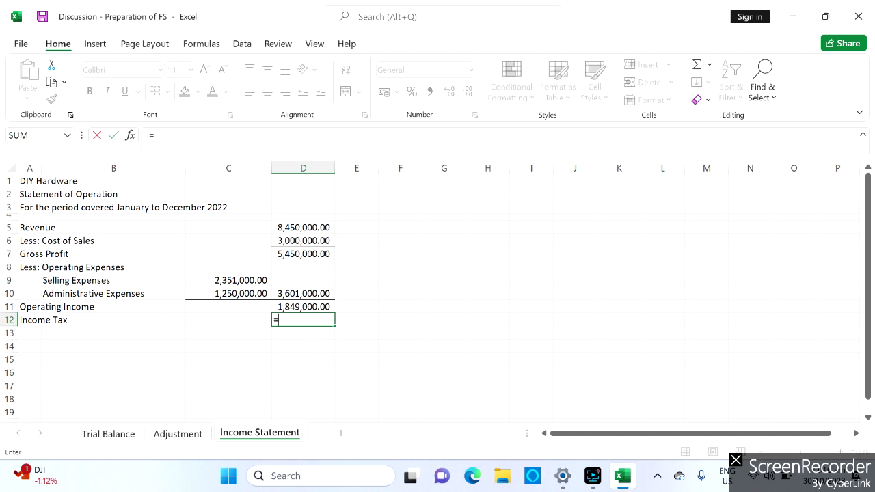
pyautogui.click(314, 306)
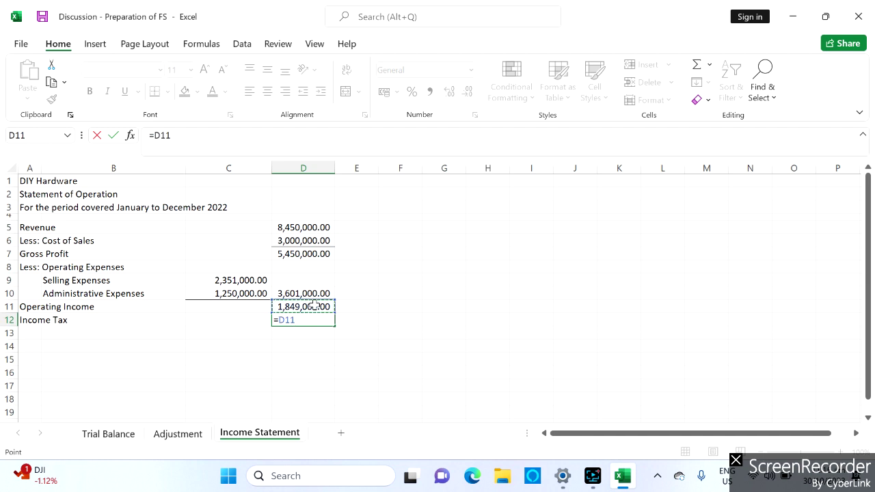
pyautogui.write('*.3')
pyautogui.press('Return')
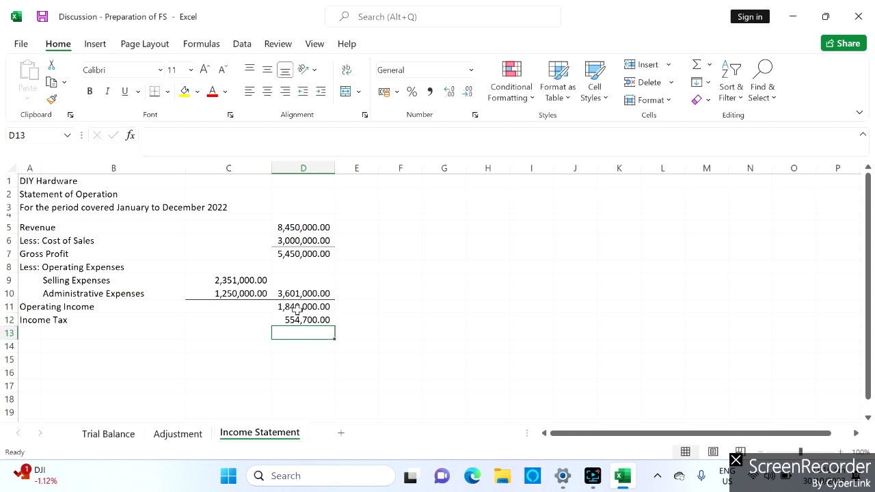
# Step: Enter the label "NET INCOME" in cell A13 and correct its spelling
pyautogui.click(31, 332)
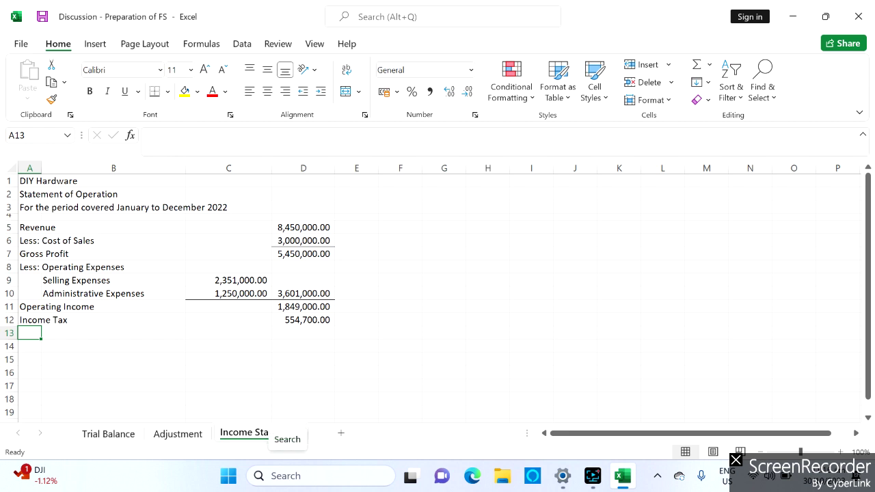
pyautogui.press('capslock')
pyautogui.write('INE')
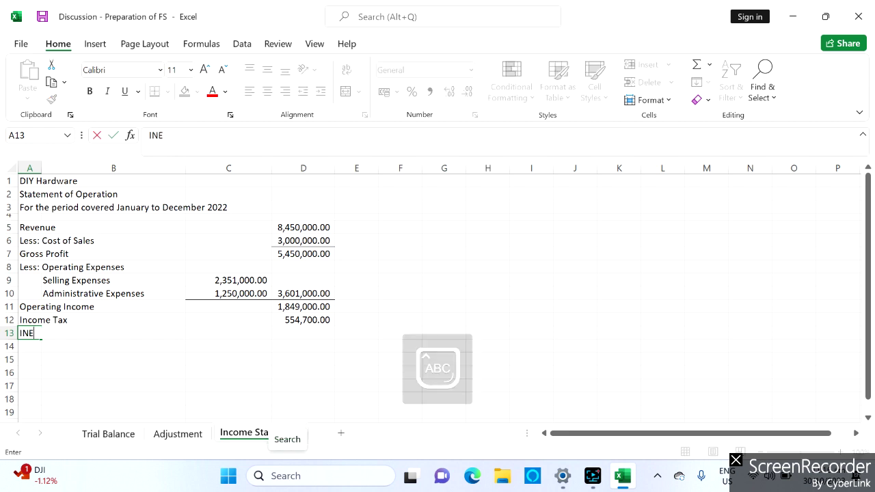
pyautogui.write('T INCOME')
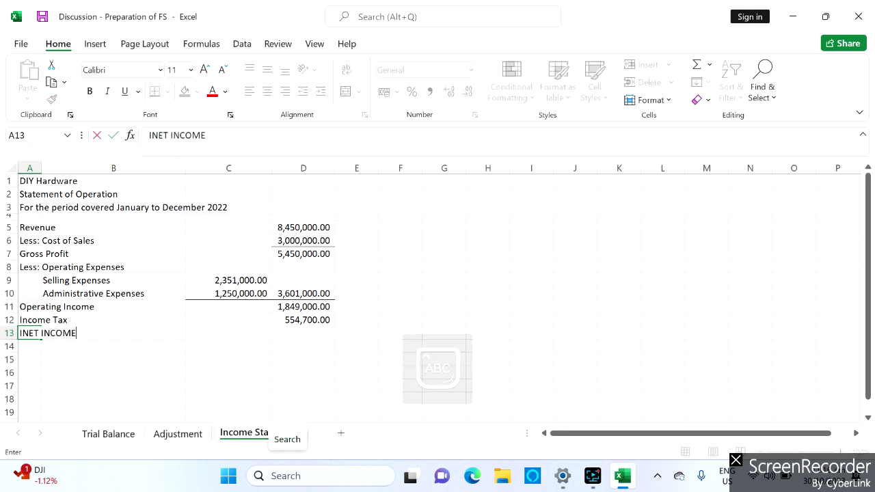
pyautogui.click(68, 345)
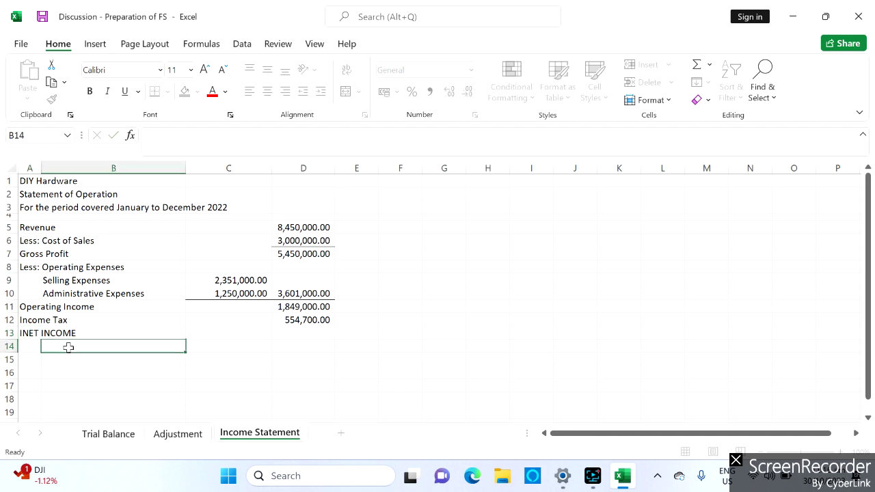
pyautogui.click(32, 331)
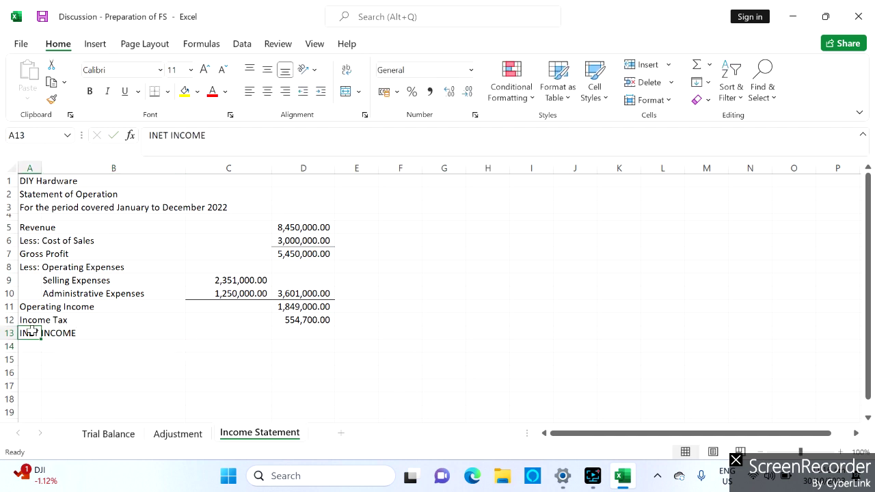
pyautogui.click(150, 135)
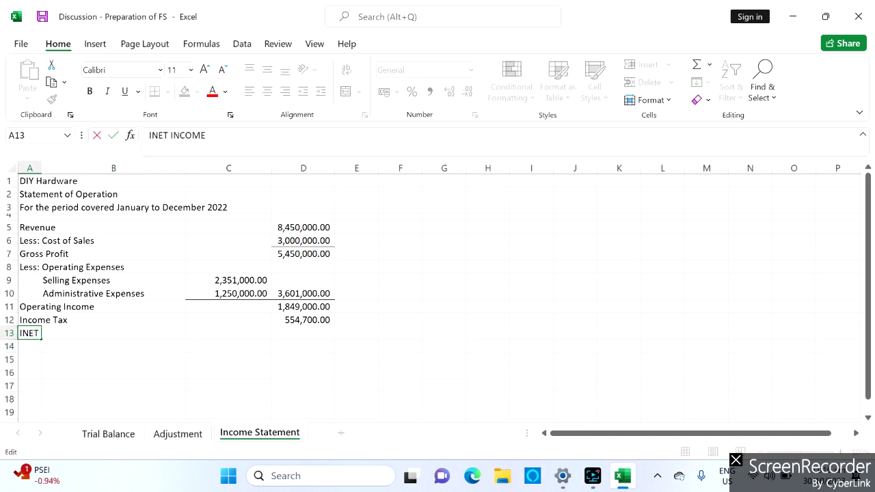
pyautogui.press('Delete')
pyautogui.click(119, 356)
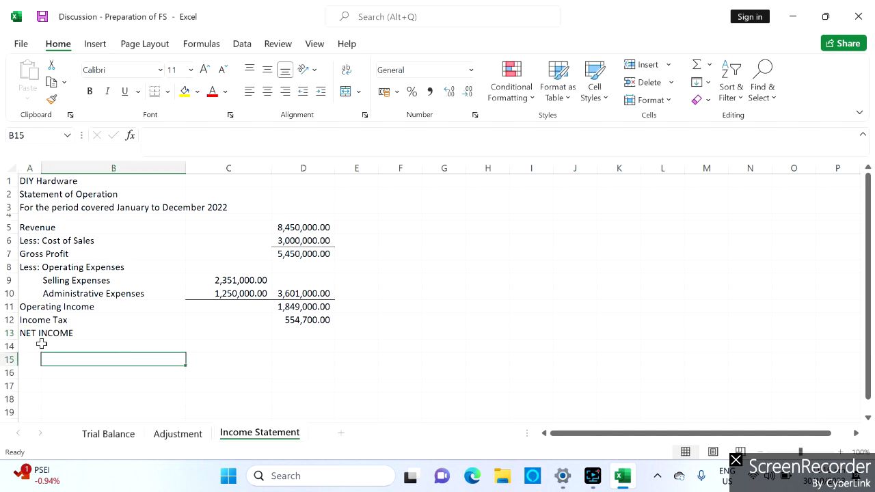
# Step: Apply a top and thick bottom border to cells A13:D13 and make row 13 bold
pyautogui.moveTo(28, 332); pyautogui.dragTo(302, 335)
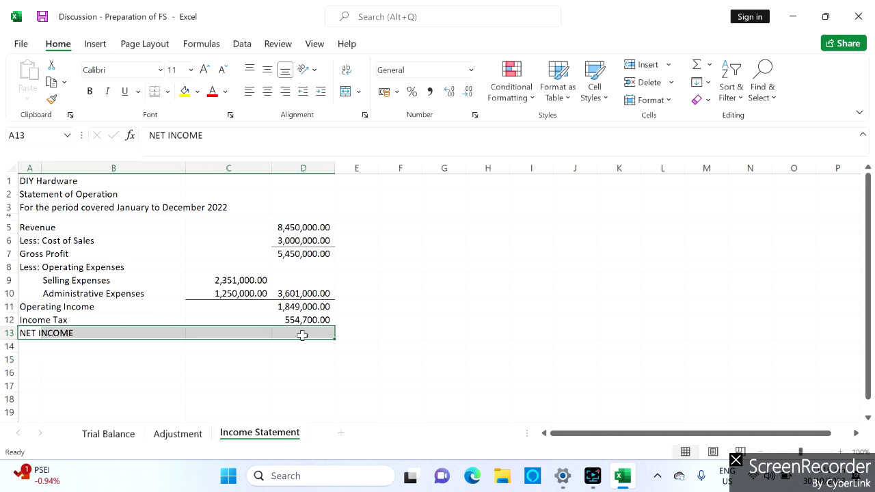
pyautogui.click(167, 92)
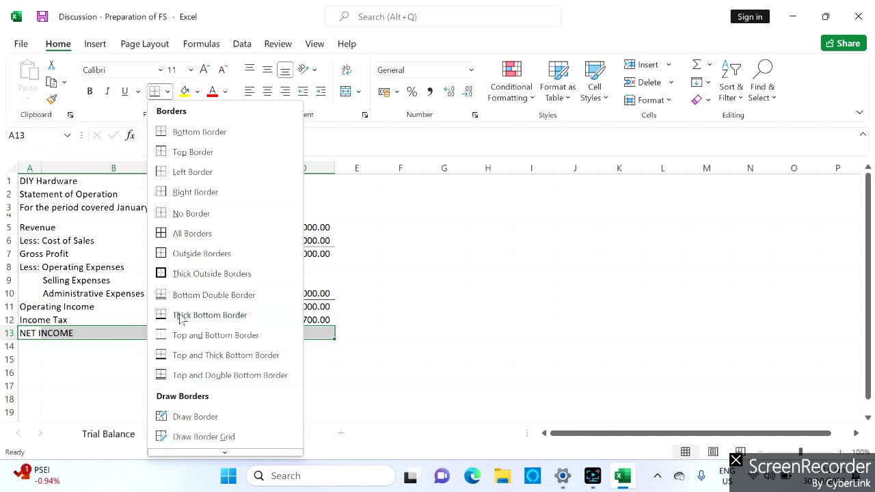
pyautogui.click(168, 356)
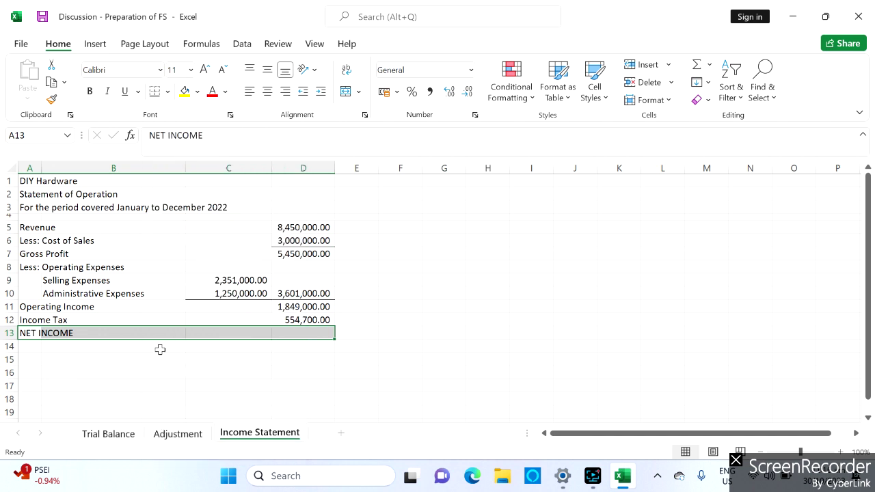
pyautogui.click(326, 348)
pyautogui.click(9, 333)
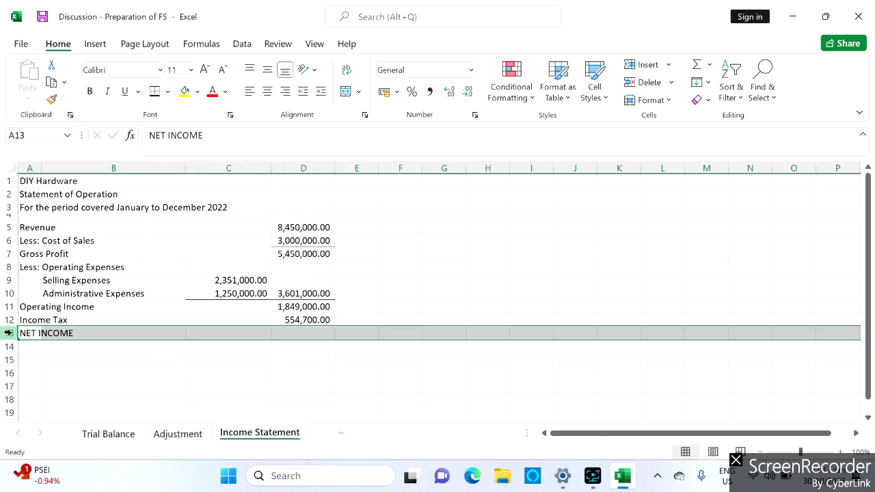
pyautogui.click(89, 91)
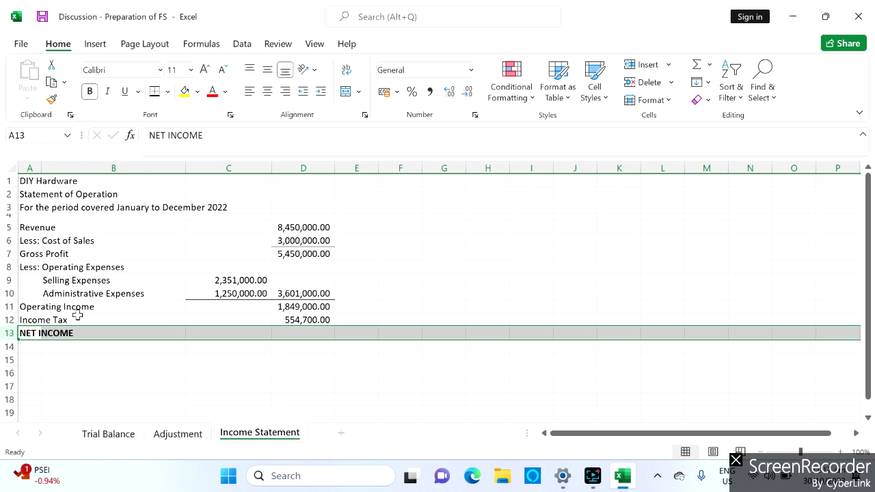
pyautogui.click(78, 349)
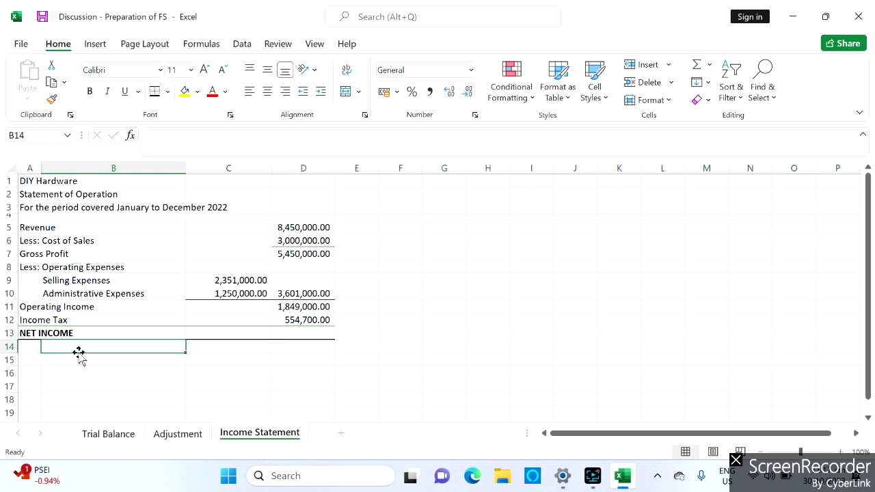
# Step: Calculate net income in cell D13 as operating income minus income tax with the formula =D11-D12
pyautogui.click(314, 333)
pyautogui.write('=')
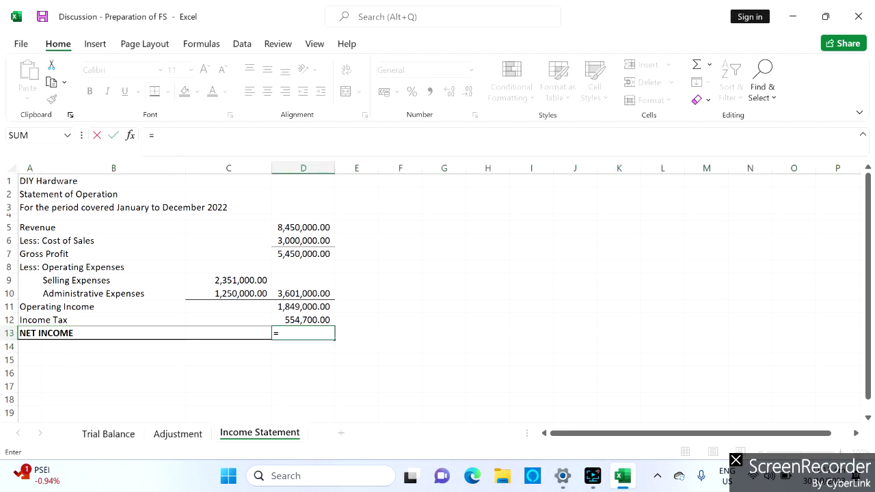
pyautogui.click(299, 306)
pyautogui.write('-')
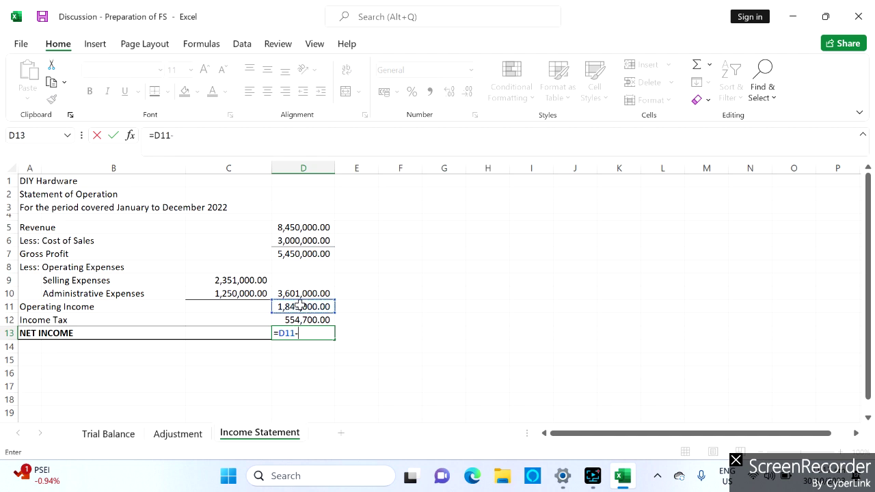
pyautogui.click(305, 320)
pyautogui.press('Return')
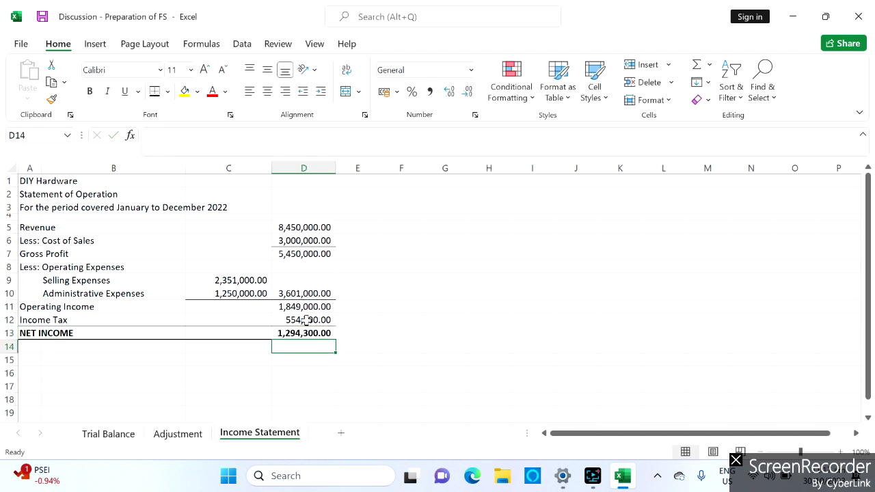
pyautogui.click(304, 364)
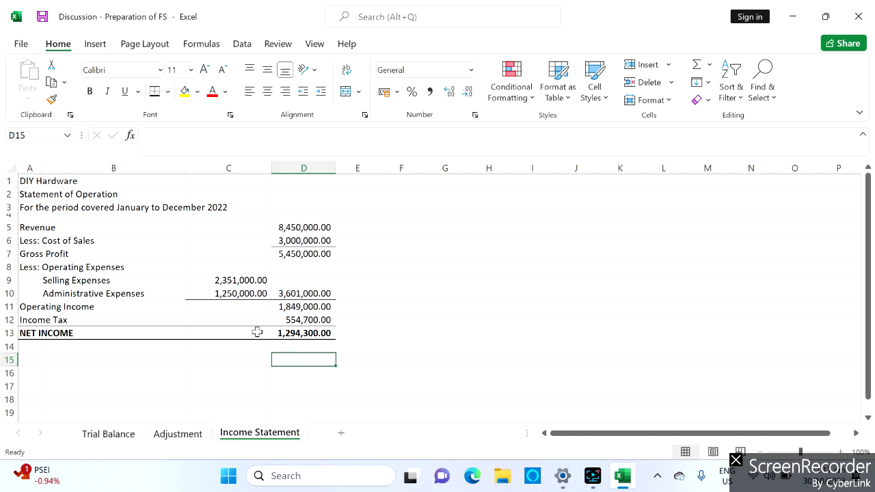
# Step: Insert a blank row at row 4, below the statement's period heading
pyautogui.click(9, 216)
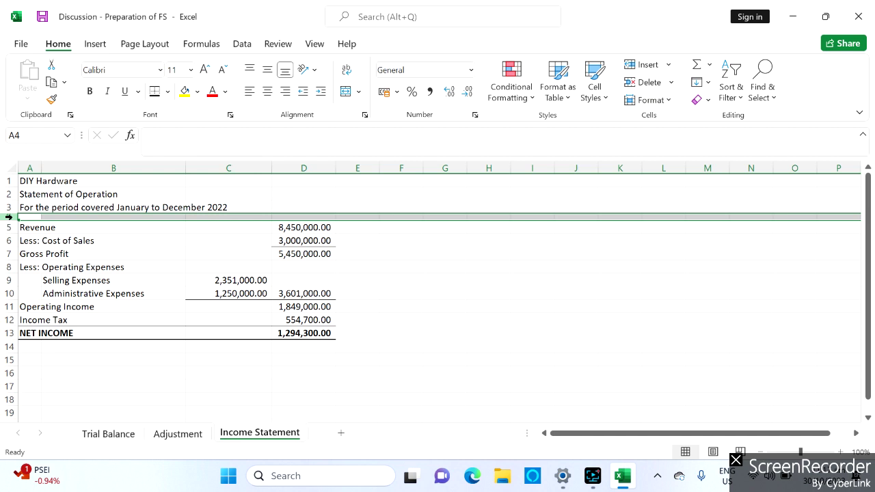
pyautogui.rightClick(9, 217)
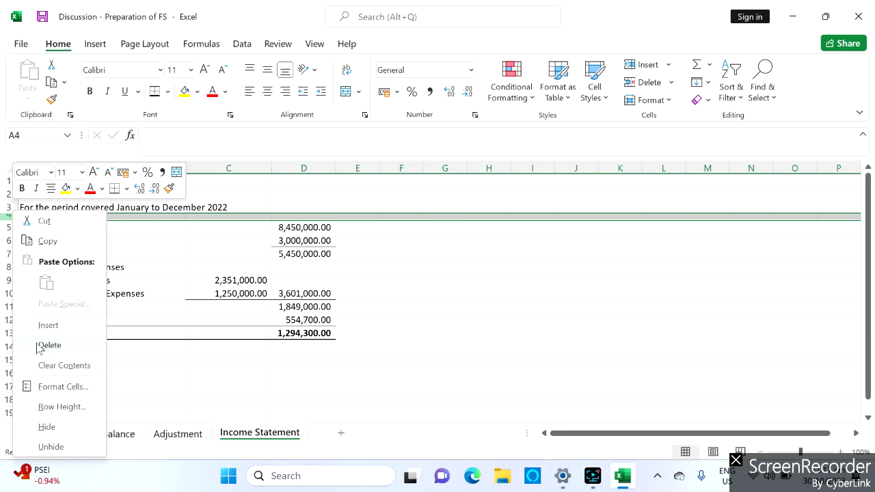
pyautogui.click(43, 326)
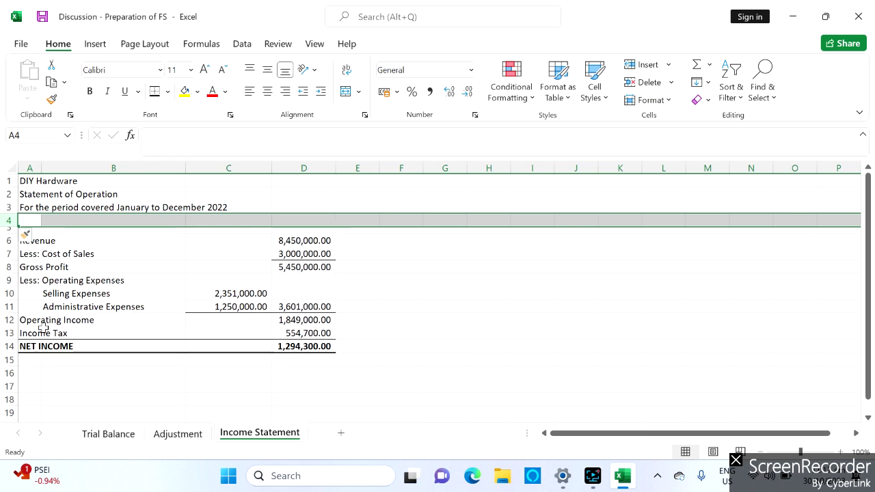
pyautogui.click(120, 250)
pyautogui.click(296, 220)
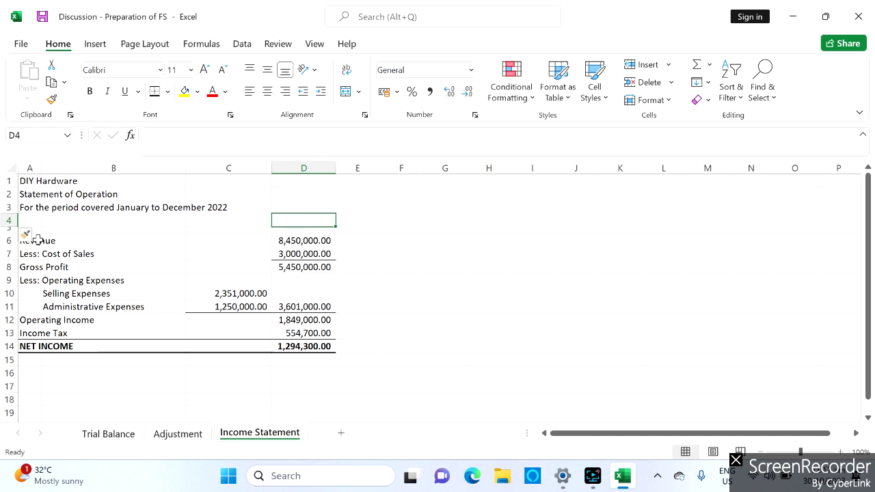
# Step: Insert another blank row directly above the Revenue row
pyautogui.click(6, 240)
pyautogui.rightClick(6, 240)
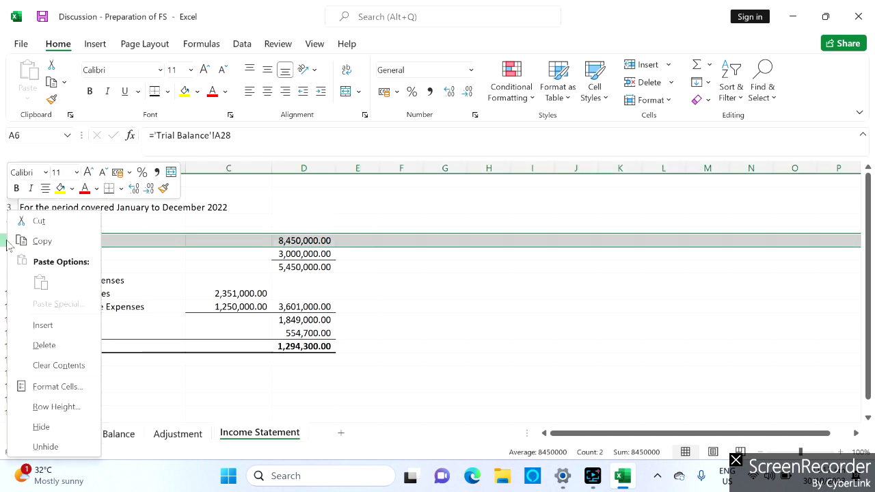
pyautogui.click(39, 326)
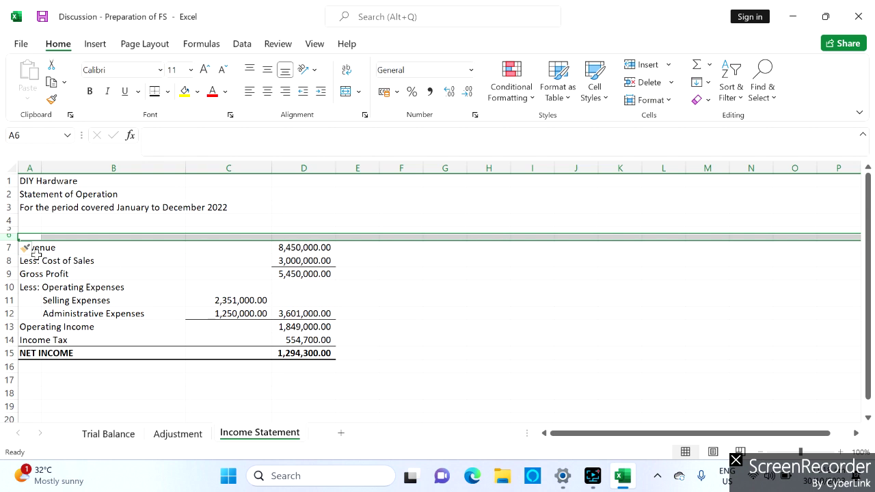
# Step: Fill the blank row 6 down over the Revenue row
pyautogui.moveTo(18, 239); pyautogui.dragTo(19, 247)
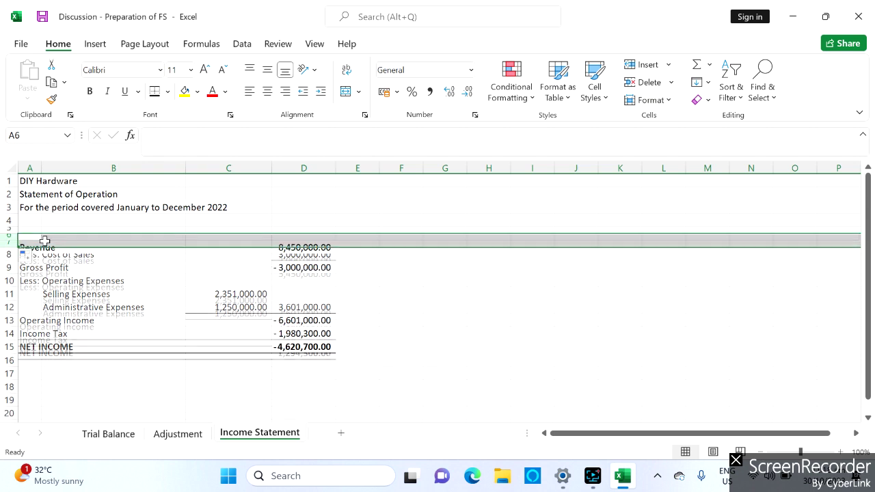
pyautogui.click(341, 236)
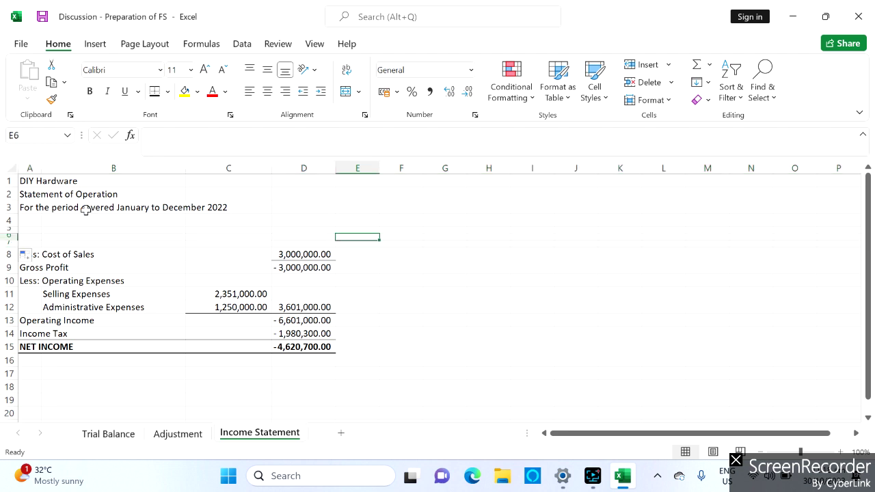
pyautogui.click(142, 267)
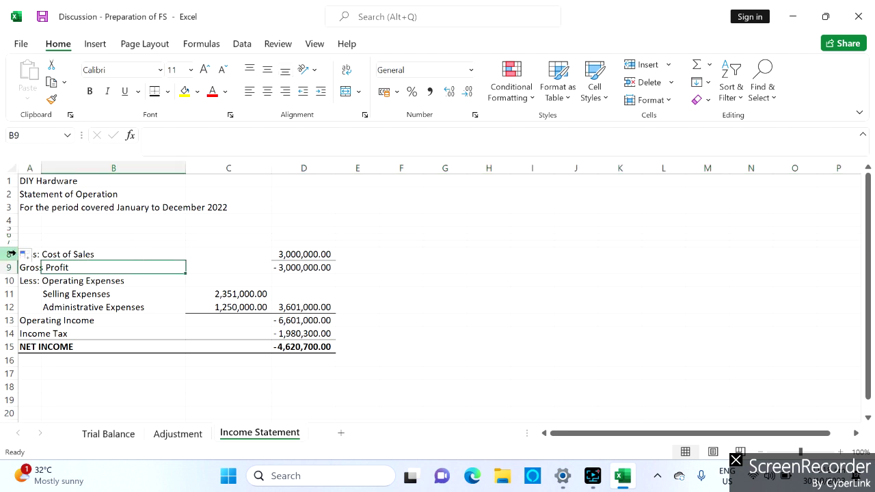
# Step: Try to bring back the Revenue row by unhiding rows 6 to 8
pyautogui.moveTo(9, 236); pyautogui.dragTo(7, 250)
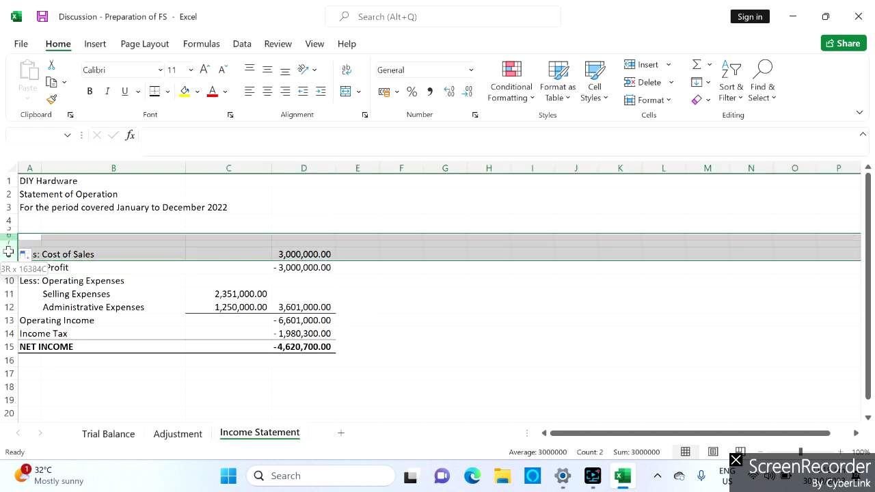
pyautogui.rightClick(8, 255)
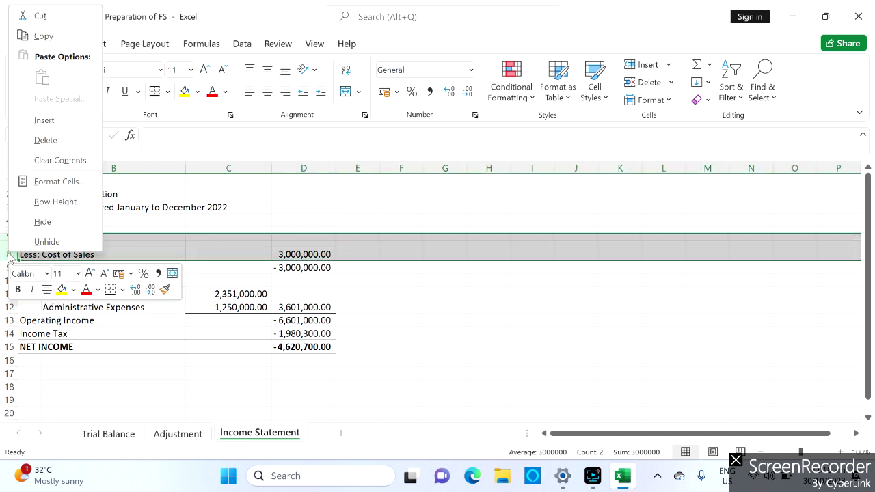
pyautogui.click(56, 241)
pyautogui.click(179, 307)
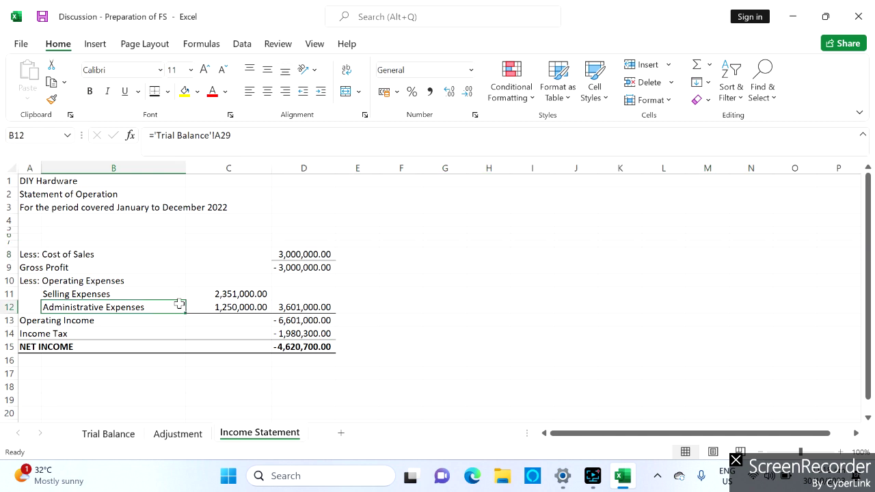
# Step: Link cell A7 to the revenue amount in cell D28 of the Trial Balance sheet
pyautogui.click(30, 242)
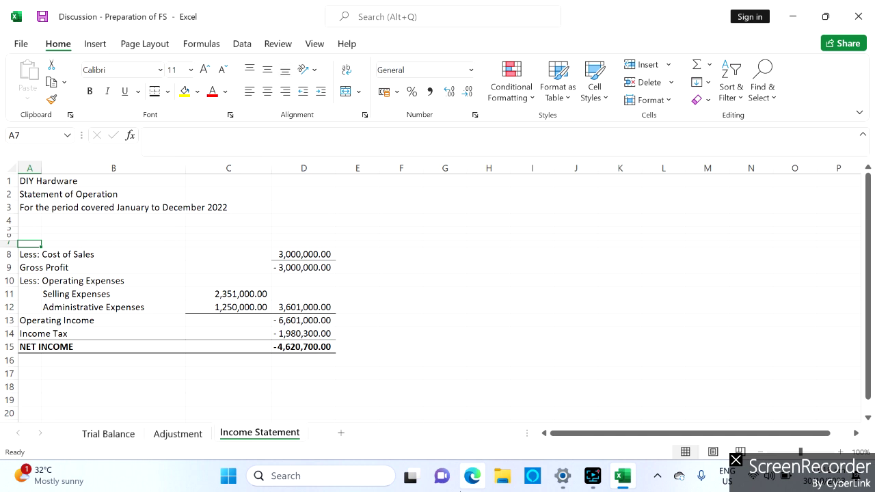
pyautogui.write('=')
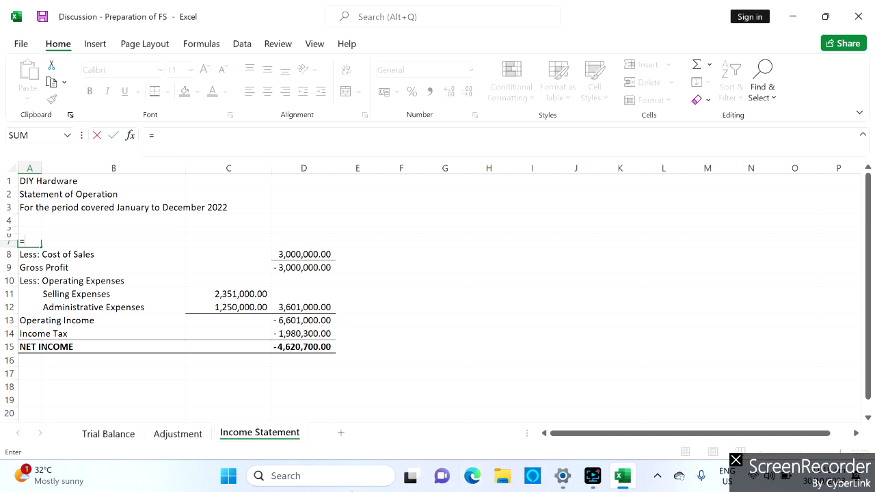
pyautogui.click(130, 435)
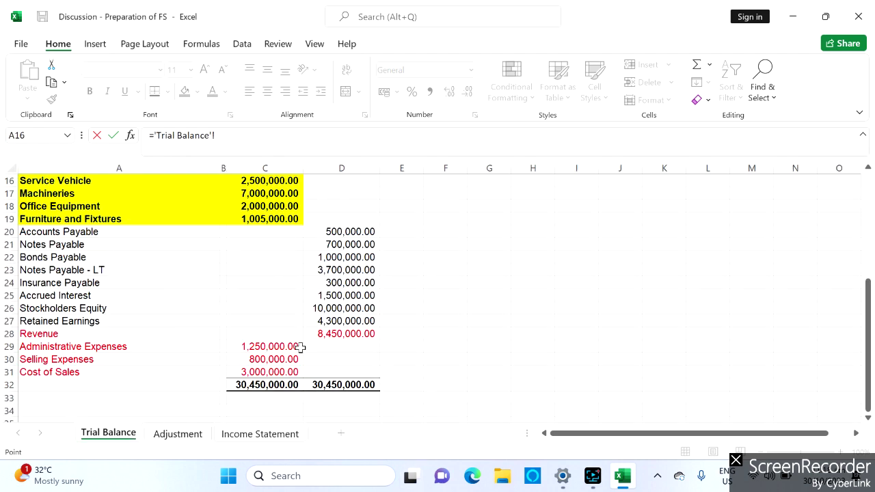
pyautogui.click(326, 335)
pyautogui.press('Up')
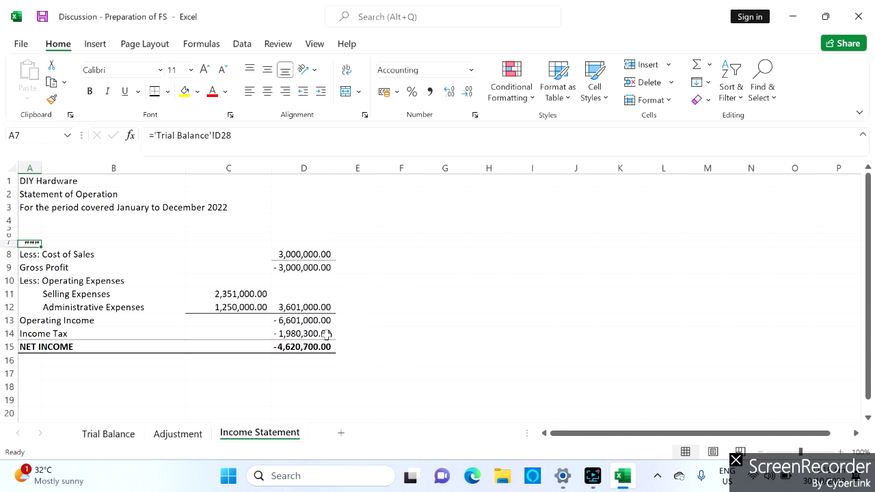
# Step: Replace the formula in A7 with a link to the Revenue label in cell A28 of the Trial Balance sheet
pyautogui.write('=')
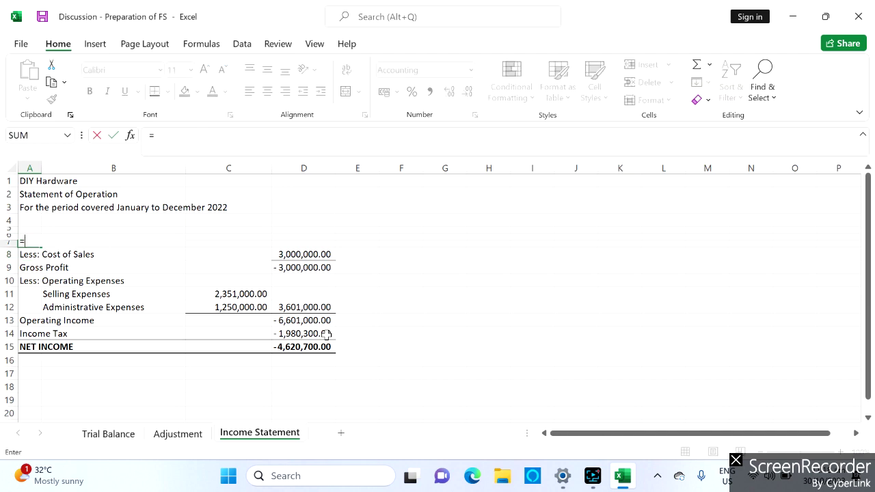
pyautogui.click(127, 438)
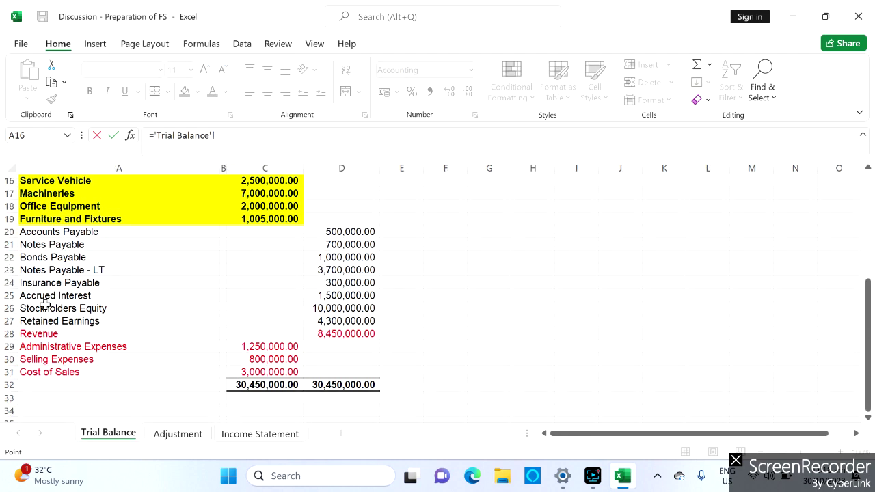
pyautogui.click(58, 334)
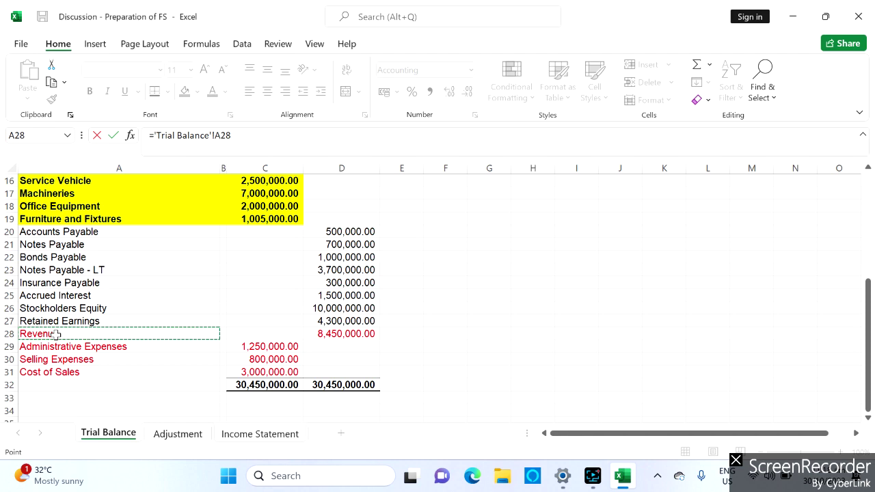
pyautogui.press('Return')
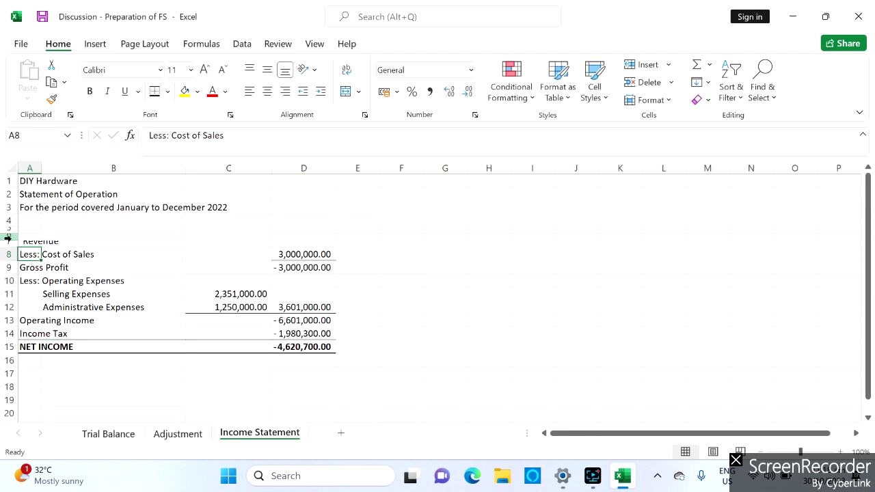
# Step: Collapse blank row 6 and increase the height of Revenue row 7 so its text fits
pyautogui.moveTo(18, 240); pyautogui.dragTo(17, 237)
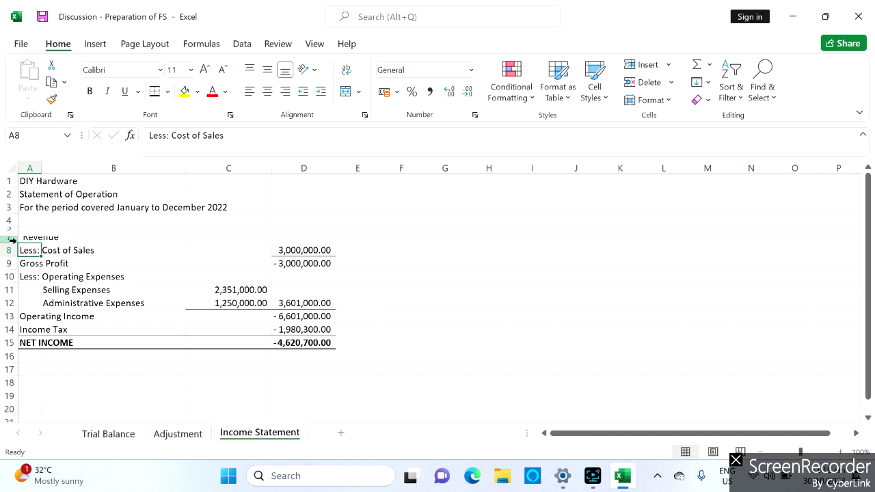
pyautogui.click(12, 240)
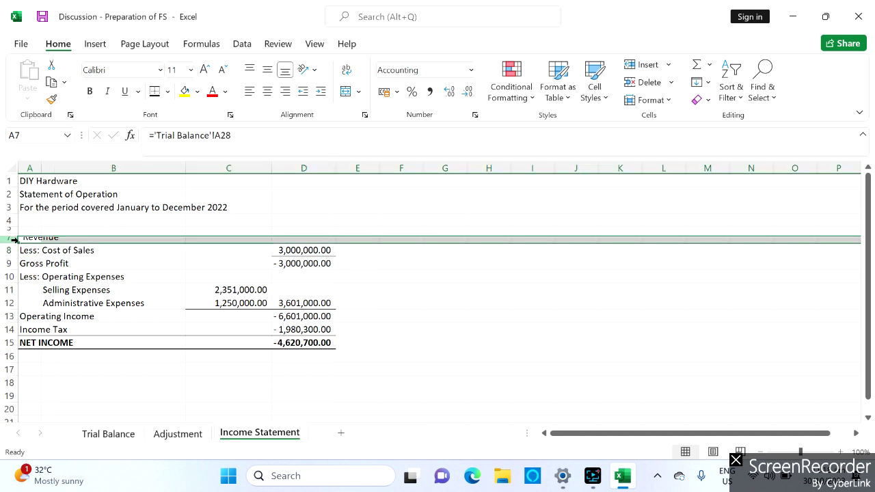
pyautogui.moveTo(19, 243); pyautogui.dragTo(13, 251)
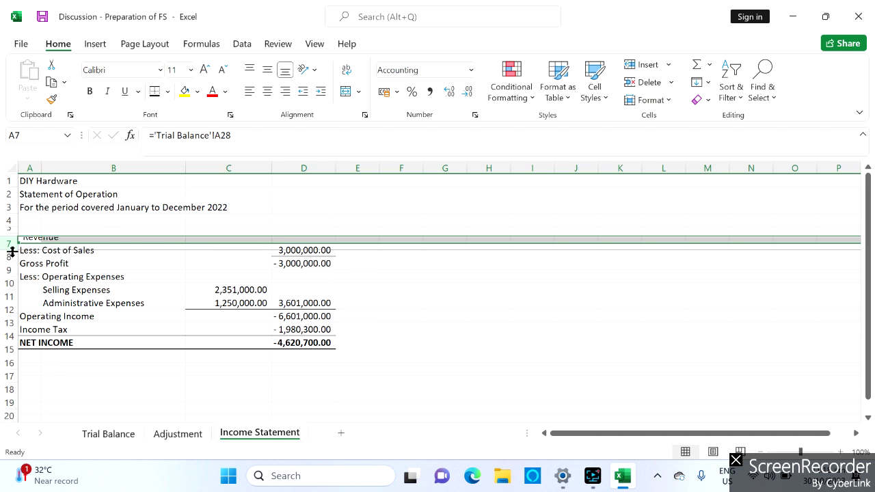
pyautogui.click(103, 270)
pyautogui.click(35, 243)
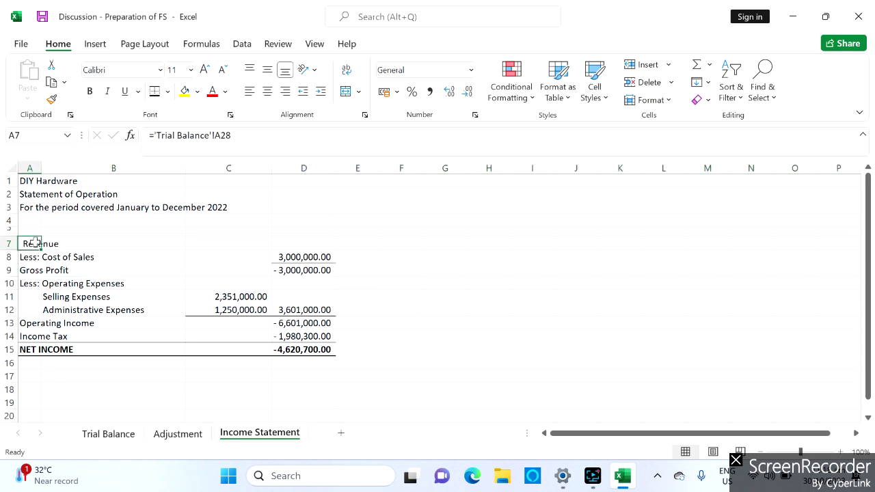
# Step: Link the Revenue amount in D7 to cell D28 of the Trial Balance sheet
pyautogui.click(299, 243)
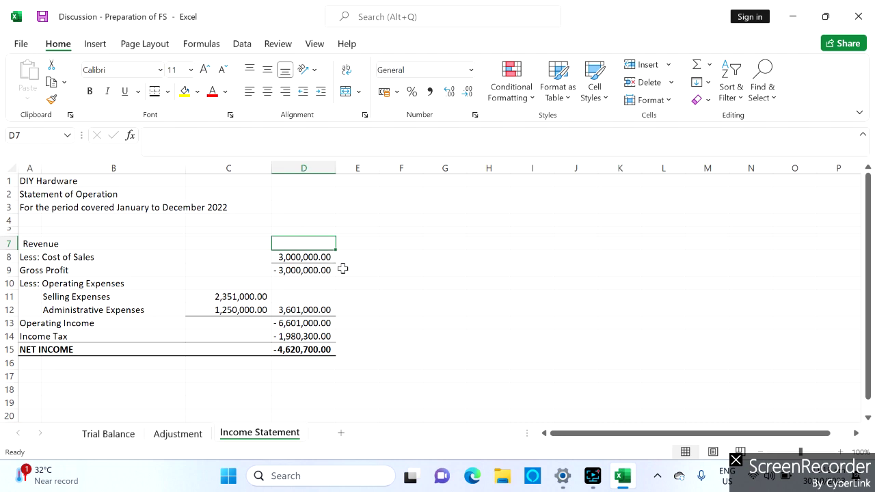
pyautogui.write('=')
pyautogui.click(112, 433)
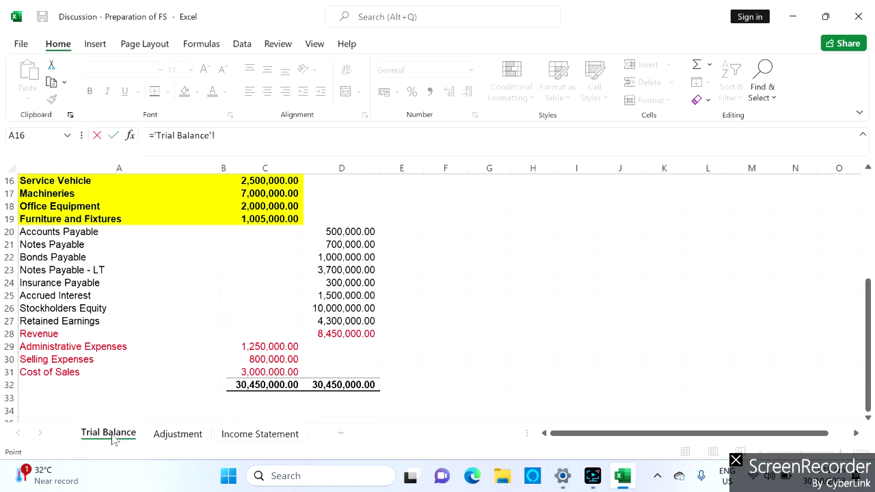
pyautogui.click(325, 334)
pyautogui.press('Return')
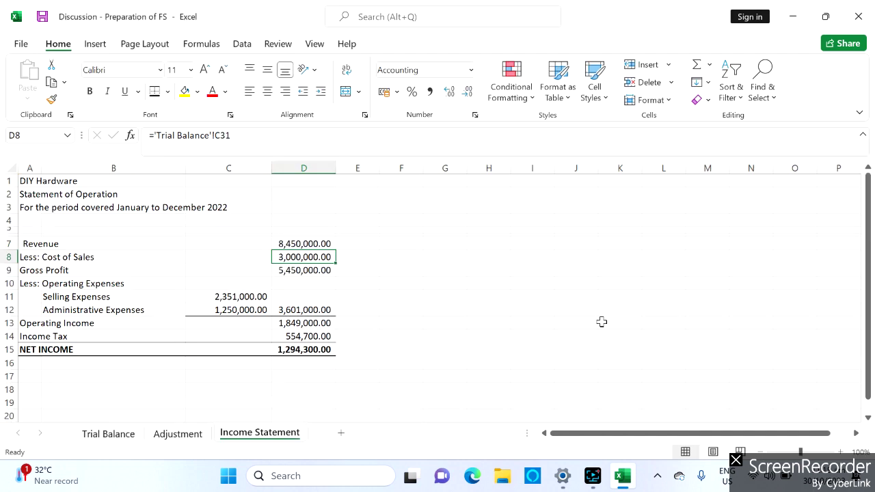
# Step: Enter the column heading AMOUNT in cell D4 above the statement figures
pyautogui.press('Up')
pyautogui.press('Up')
pyautogui.press('Down')
pyautogui.press('Up')
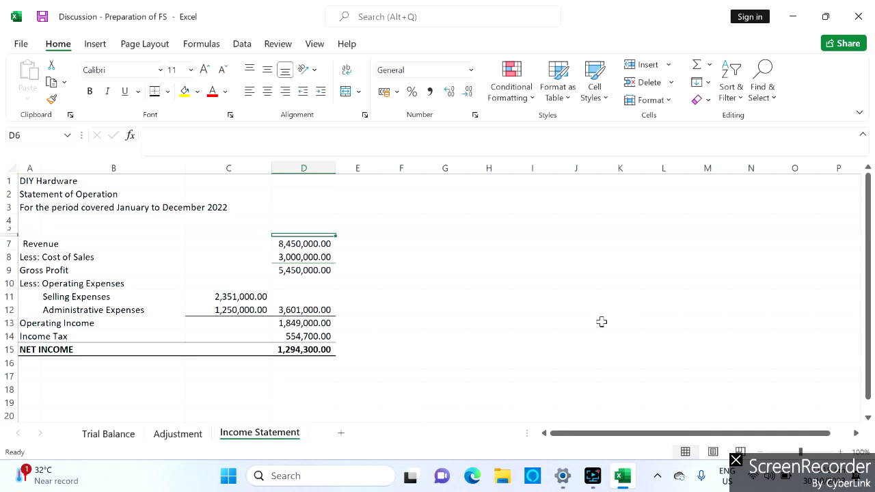
pyautogui.press('Up')
pyautogui.press('Up')
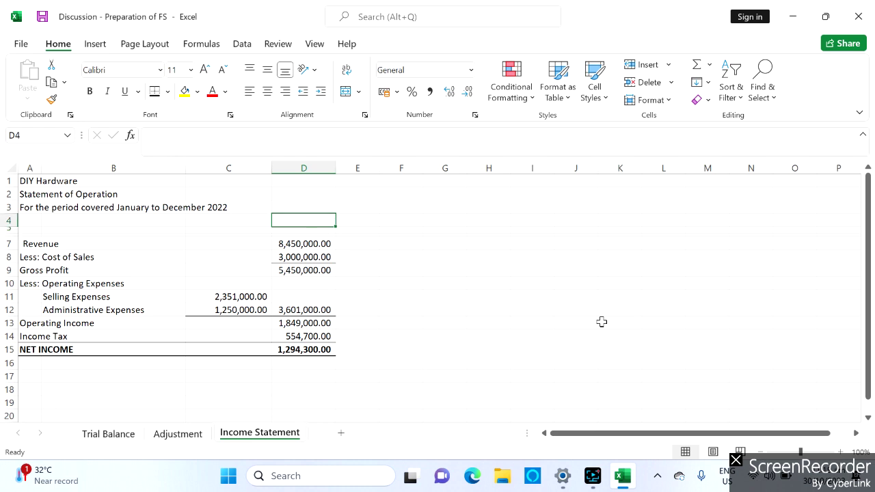
pyautogui.write('AM')
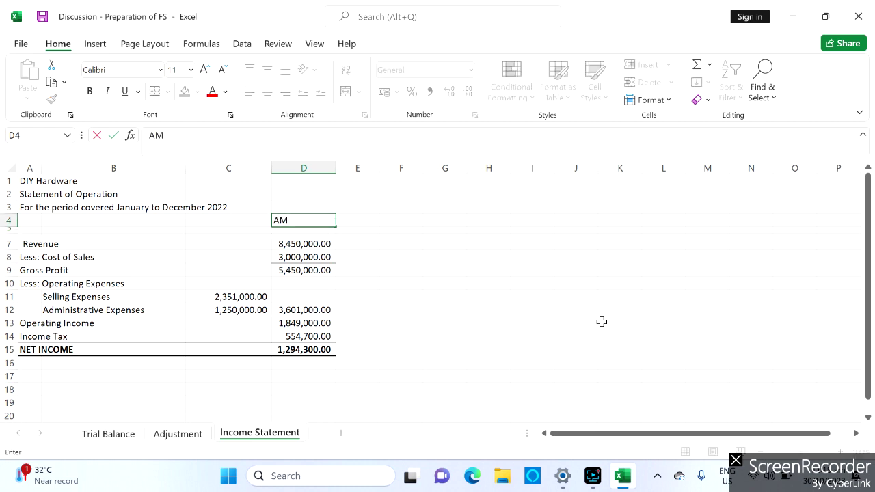
pyautogui.write('OUNT')
pyautogui.press('Tab')
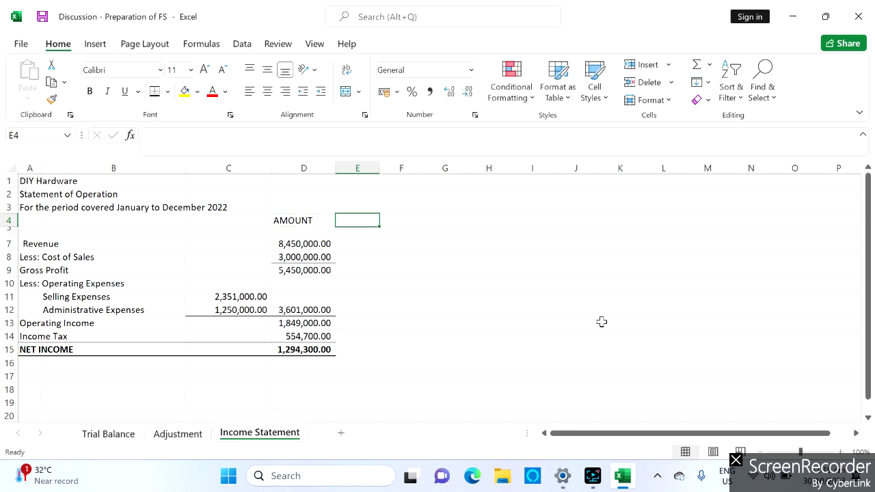
# Step: Narrow column E to a thin spacer beside a slightly wider column F, and enter the heading % in F4
pyautogui.press('Left')
pyautogui.press('Right')
pyautogui.moveTo(379, 169); pyautogui.dragTo(397, 169)
pyautogui.click(371, 217)
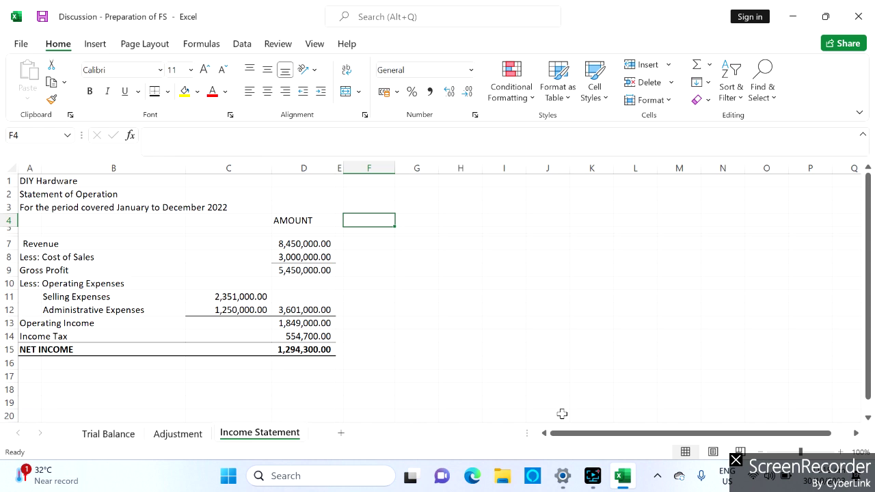
pyautogui.write('%')
pyautogui.press('Return')
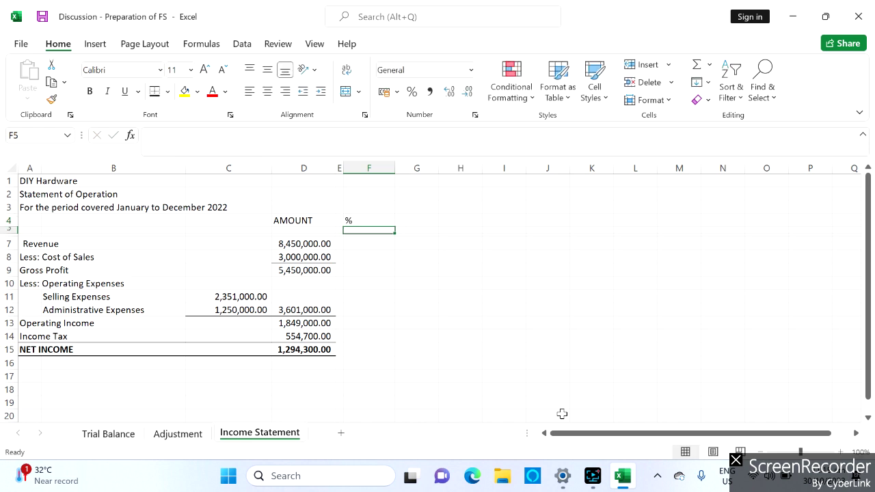
pyautogui.press('Up')
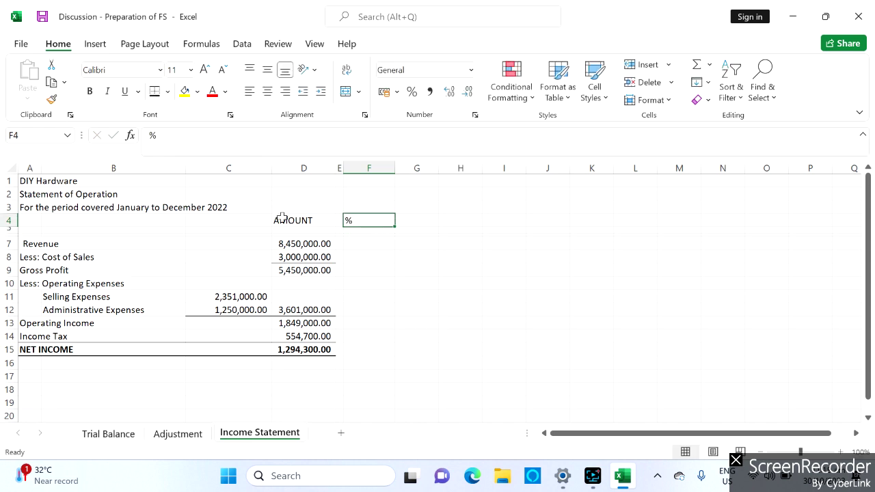
# Step: Center the AMOUNT and % headings in cells D4 to F4
pyautogui.click(279, 220)
pyautogui.moveTo(333, 219); pyautogui.dragTo(346, 219)
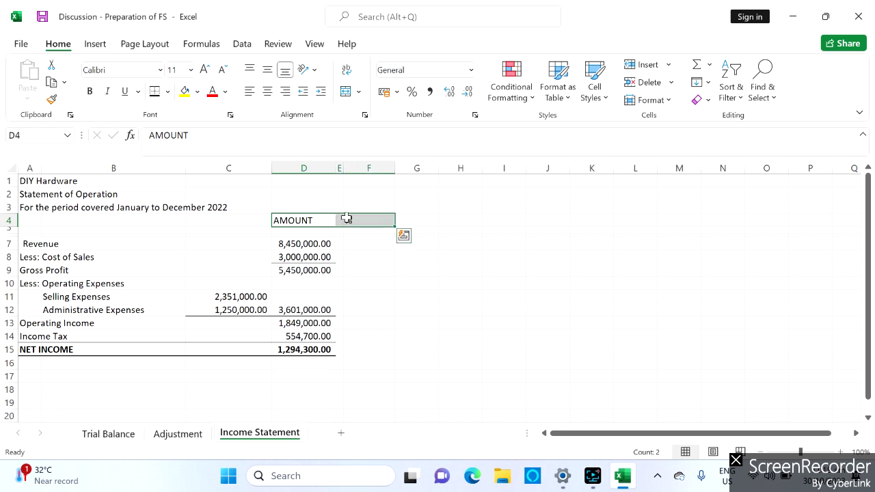
pyautogui.click(268, 91)
# Step: Format cells F7 to F15 as percentages with two decimal places
pyautogui.click(379, 243)
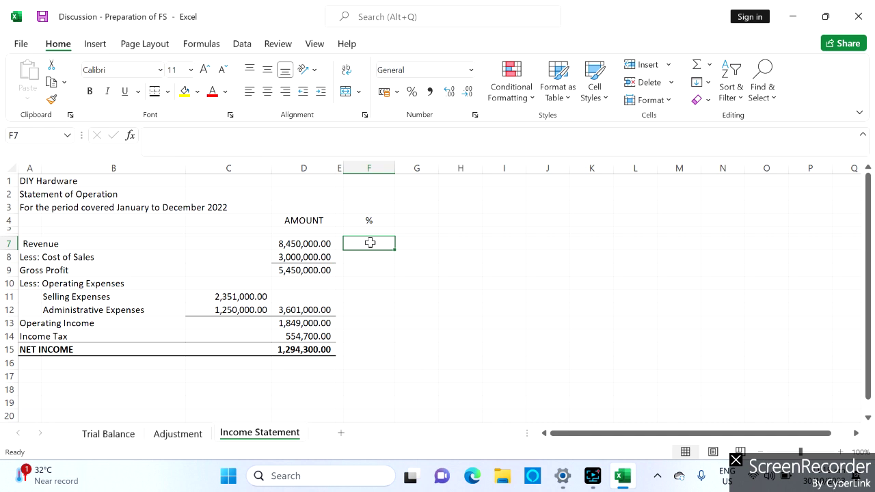
pyautogui.moveTo(370, 243); pyautogui.dragTo(361, 349)
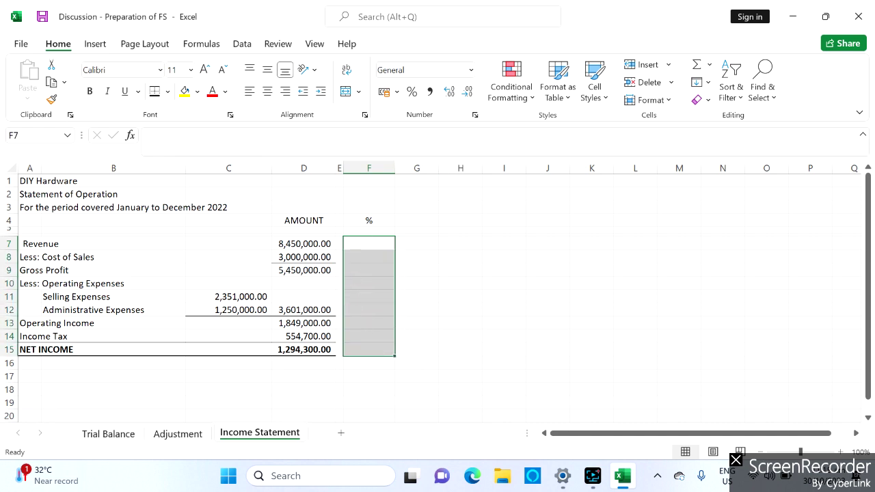
pyautogui.click(412, 94)
# Step: Enter 100% in F7 as the base percentage for Revenue
pyautogui.click(379, 243)
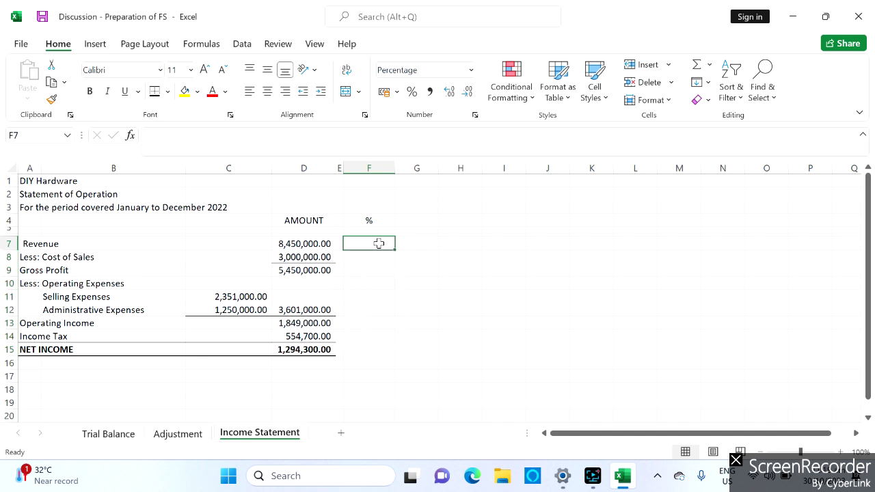
pyautogui.write('100')
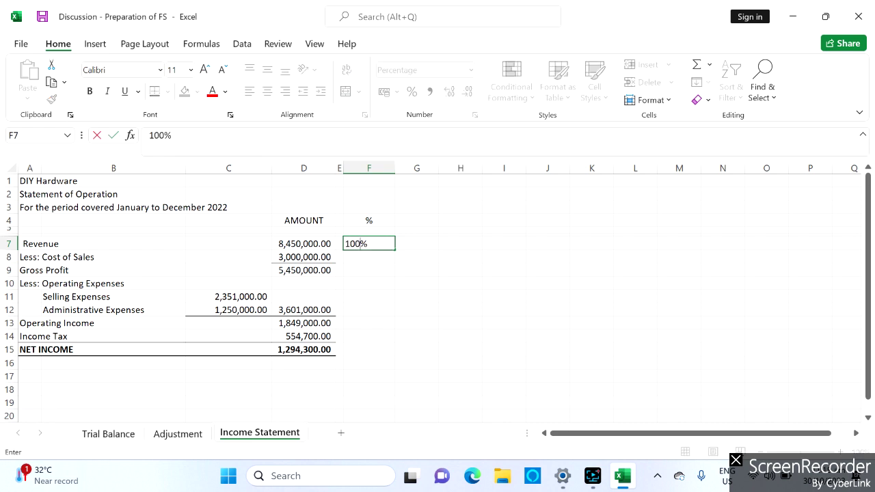
pyautogui.press('Return')
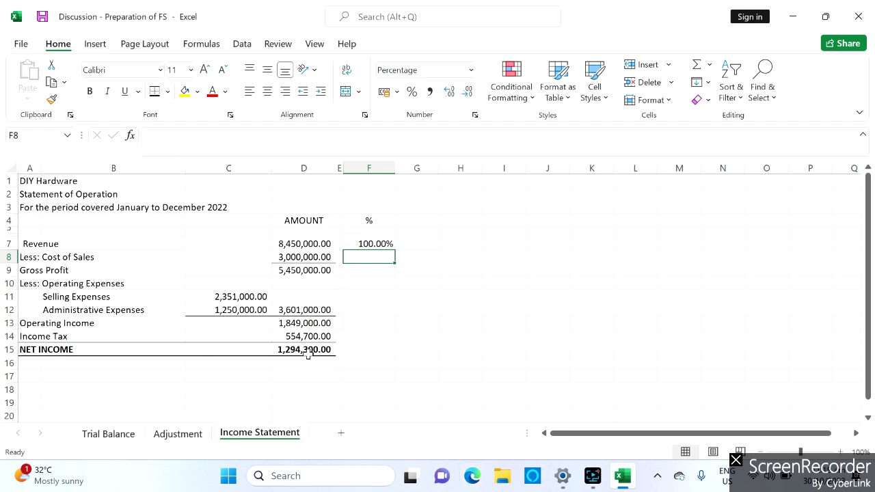
# Step: Calculate the Cost of Sales percentage of Revenue in F8 with the formula =D8/D7
pyautogui.click(311, 244)
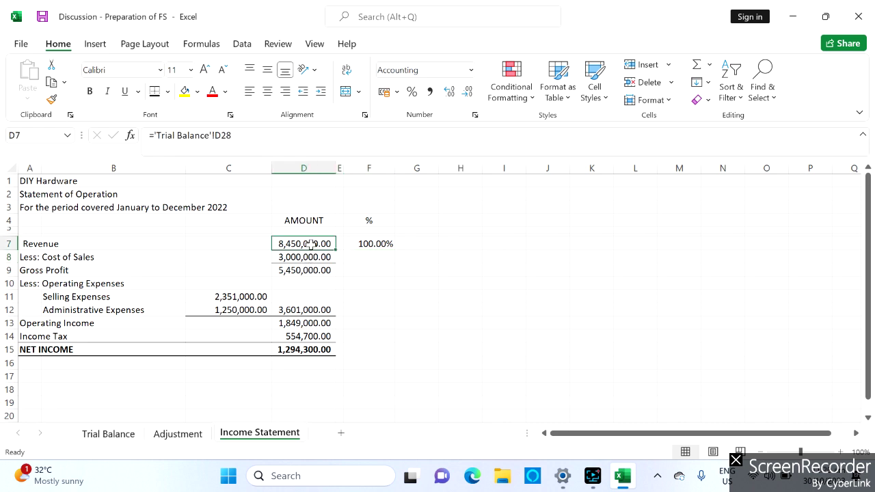
pyautogui.click(376, 255)
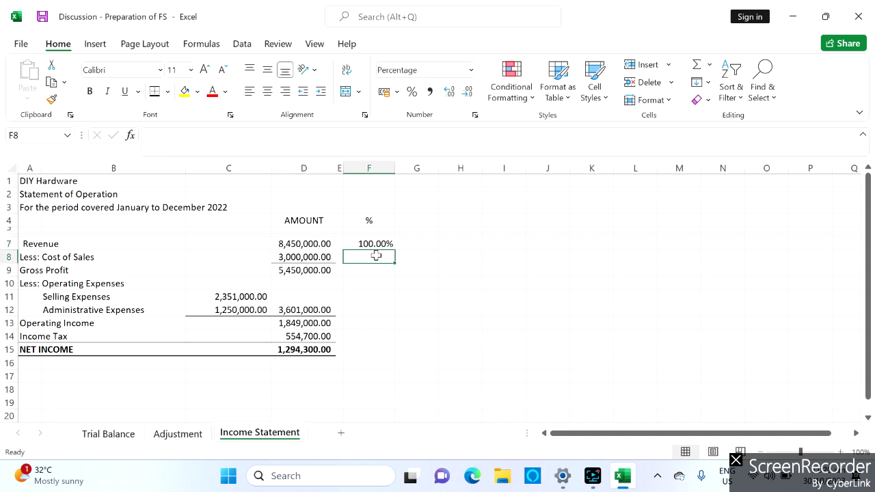
pyautogui.write('=')
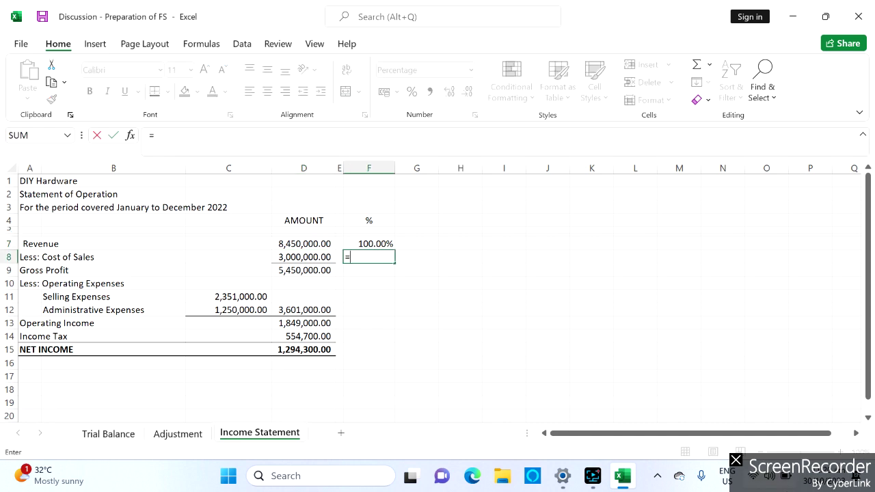
pyautogui.click(311, 255)
pyautogui.write('/')
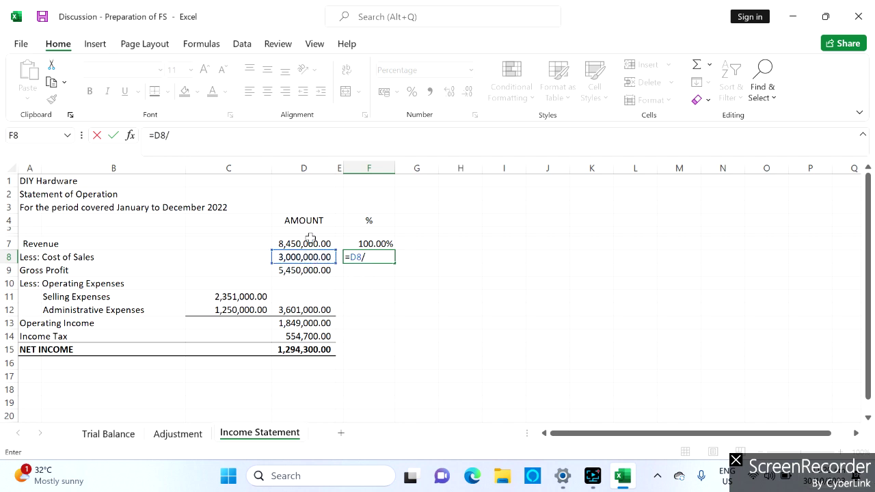
pyautogui.click(310, 241)
pyautogui.press('Return')
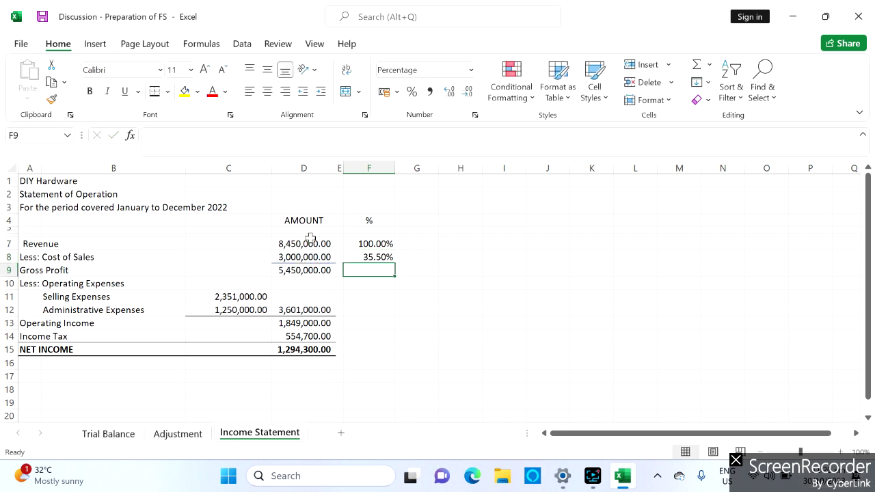
# Step: Add a bottom border to the Cost of Sales percentage cell F8
pyautogui.press('Up')
pyautogui.press('Down')
pyautogui.press('Up')
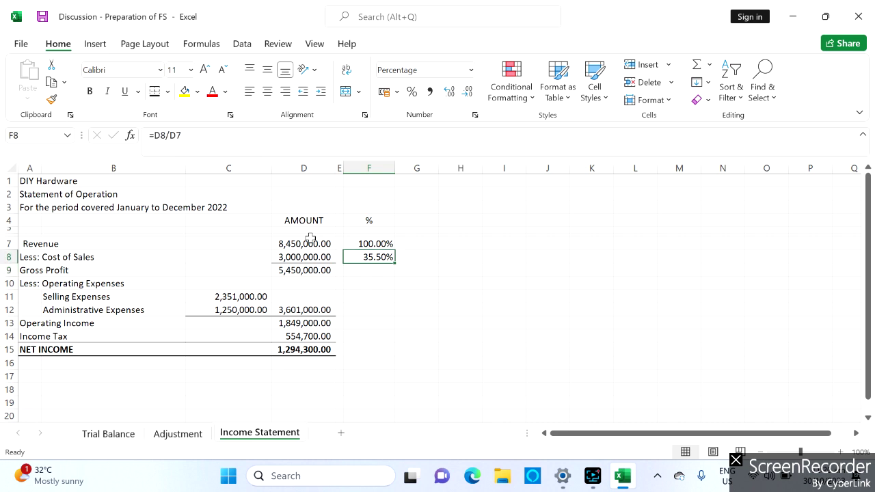
pyautogui.click(167, 91)
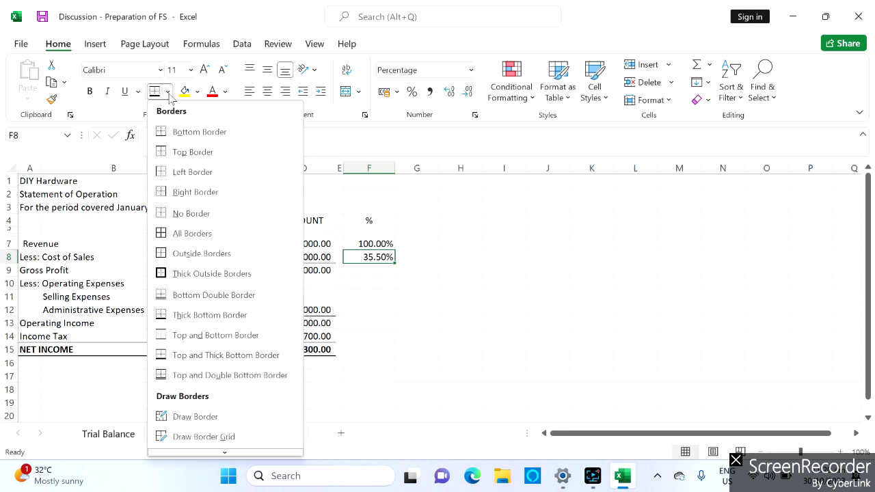
pyautogui.click(171, 132)
# Step: Calculate the Gross Profit percentage of Revenue in F9 with the formula =D9/D7
pyautogui.click(370, 270)
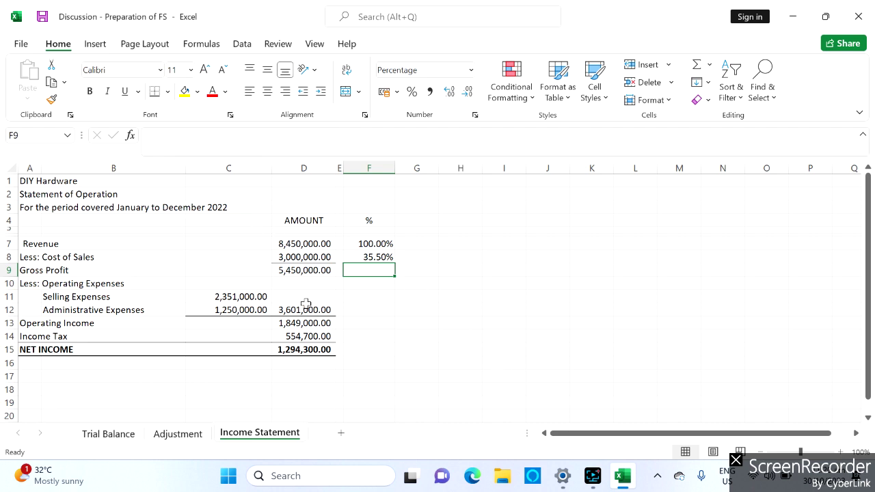
pyautogui.press('F2')
pyautogui.write('=')
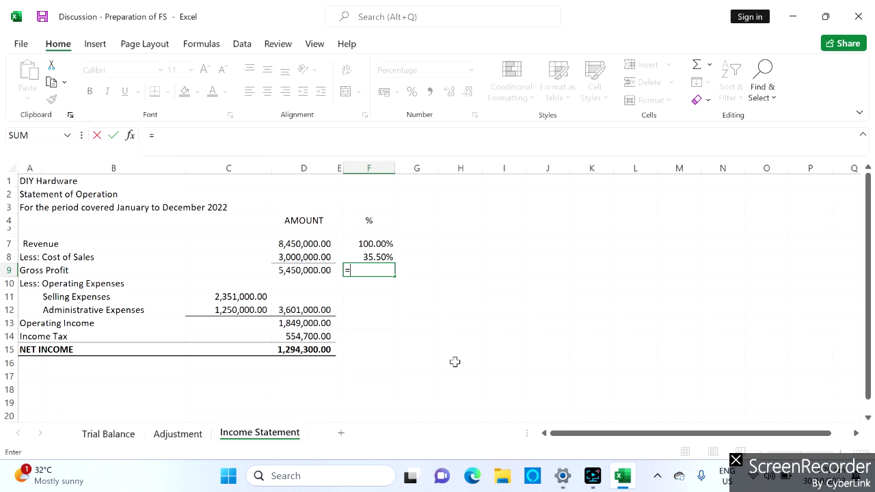
pyautogui.click(302, 271)
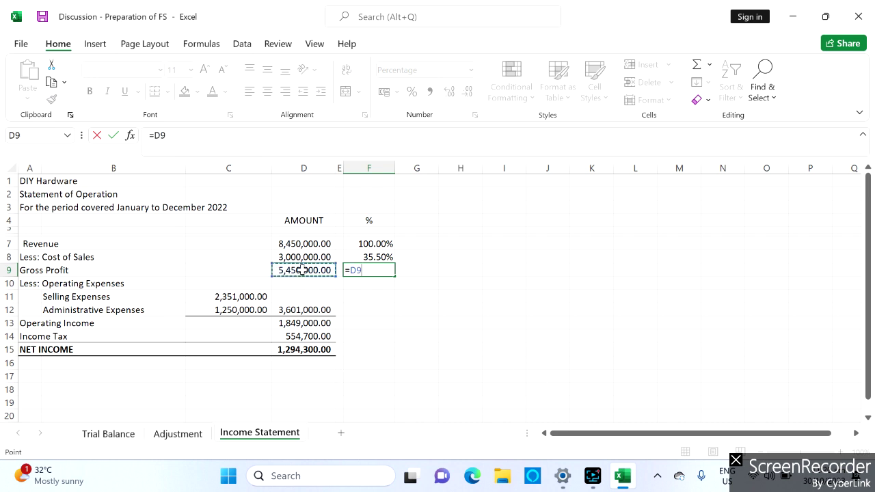
pyautogui.write('/')
pyautogui.click(304, 245)
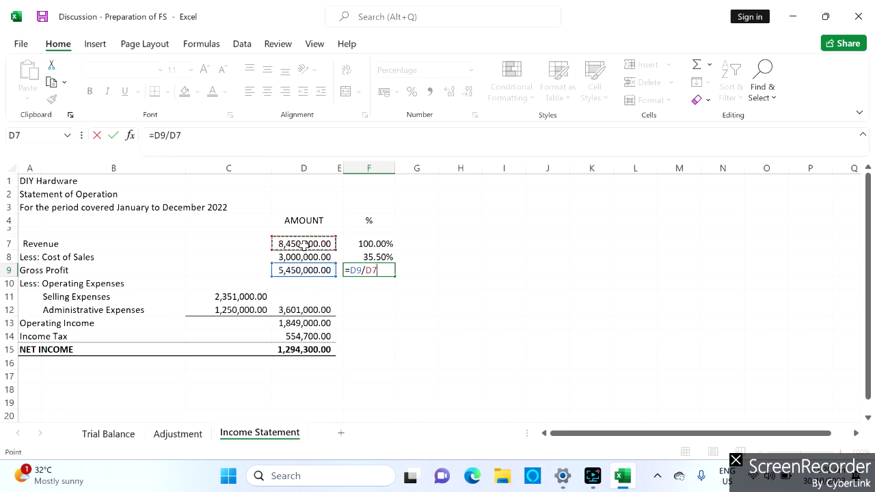
pyautogui.press('Return')
# Step: Calculate the total operating expenses percentage in F12 with the formula =D12/D7 and give the cell a bottom border
pyautogui.press('Return')
pyautogui.press('Return')
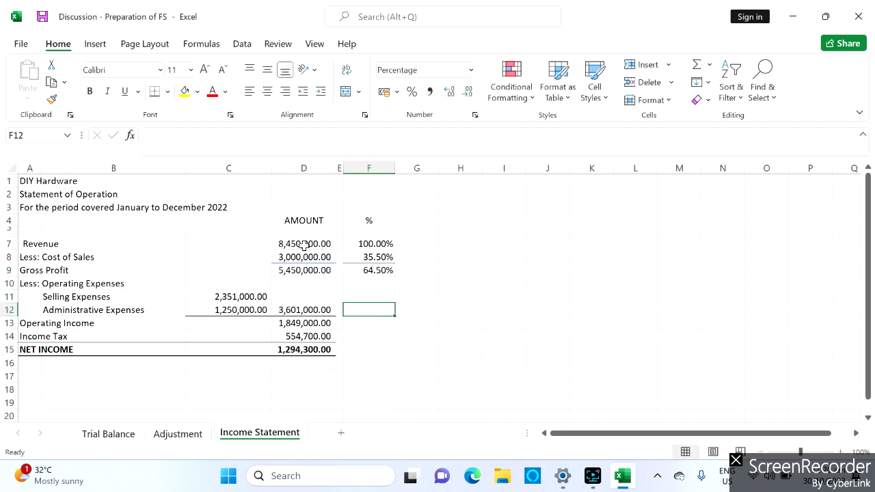
pyautogui.write('=')
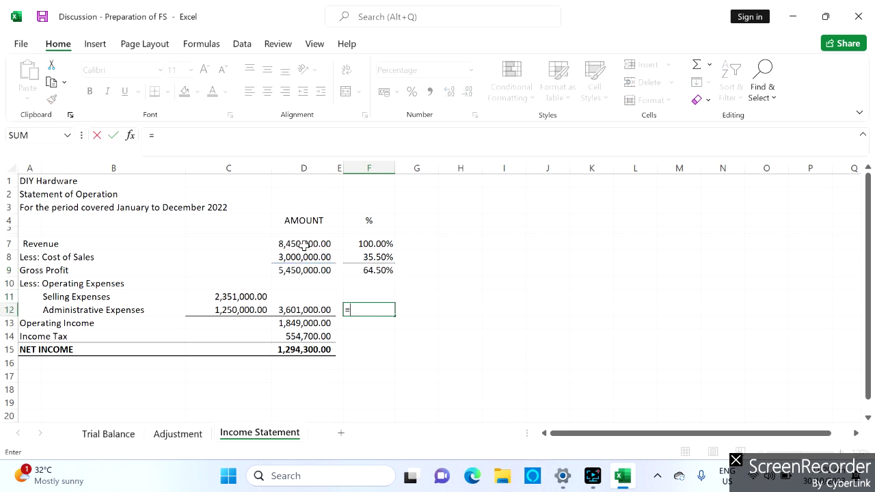
pyautogui.click(294, 309)
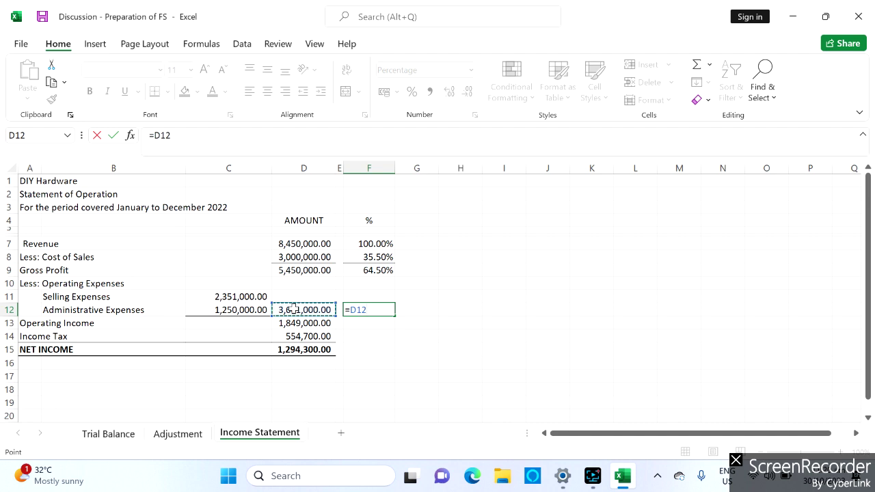
pyautogui.write('/')
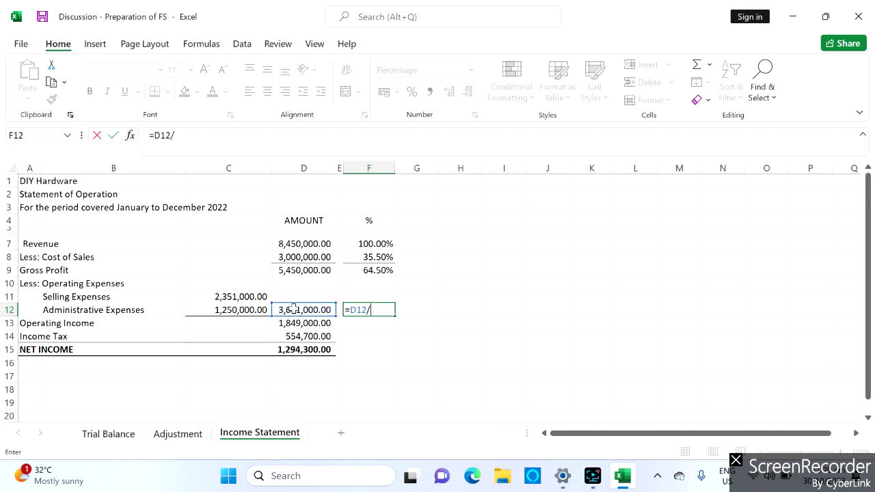
pyautogui.click(299, 242)
pyautogui.press('Return')
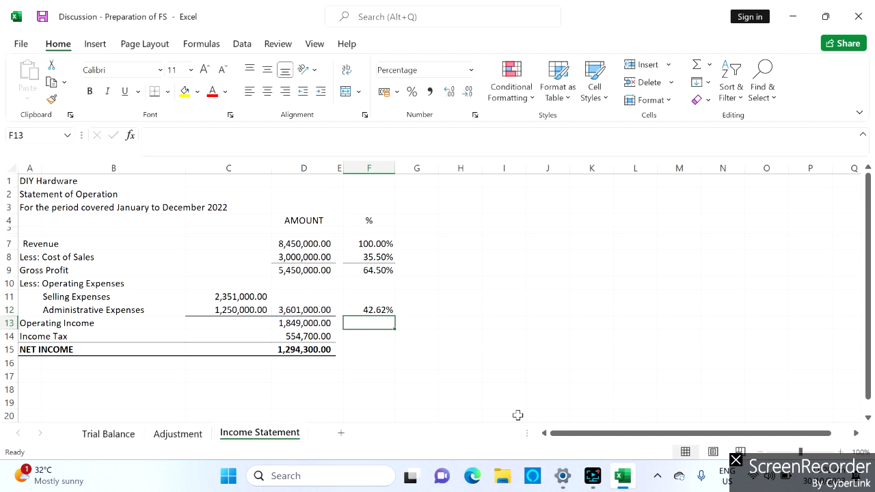
pyautogui.click(390, 310)
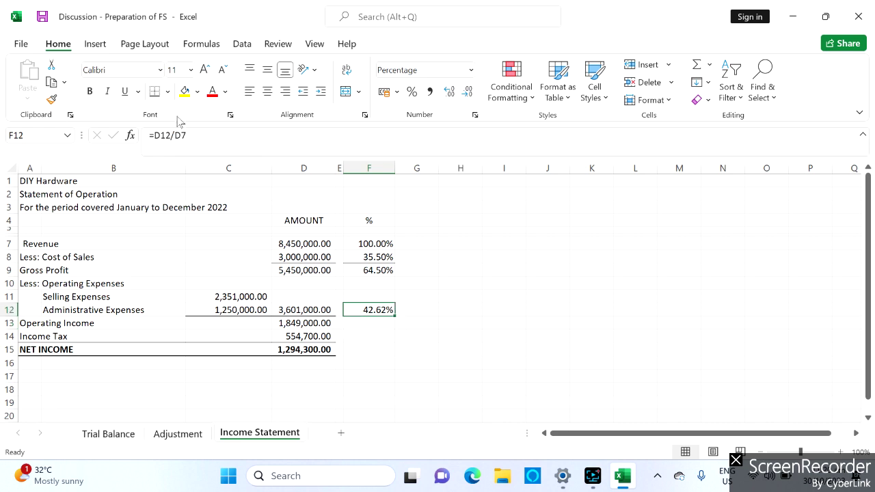
# Step: Calculate the Operating Income percentage in F13 with the formula =F9-F12
pyautogui.click(373, 324)
pyautogui.moveTo(637, 490)
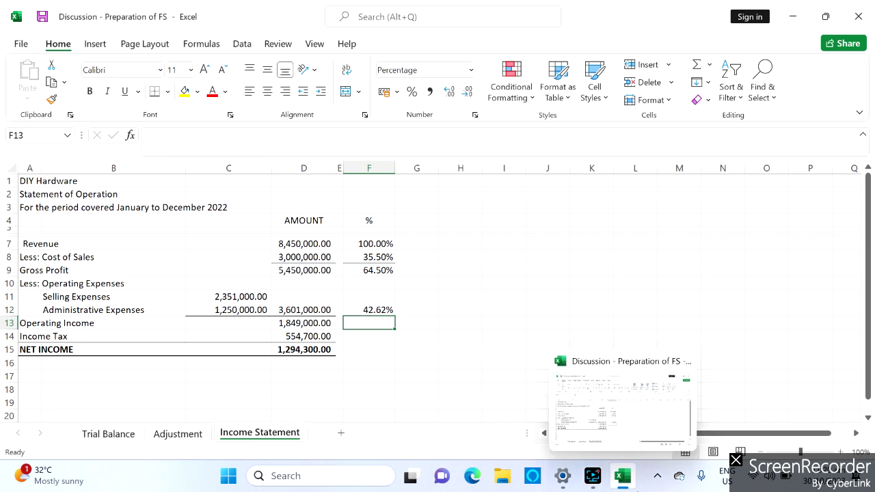
pyautogui.write('=')
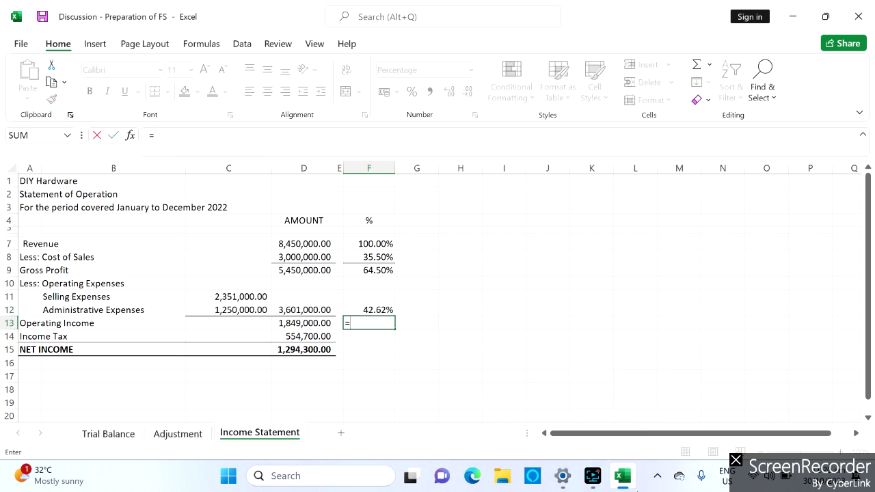
pyautogui.click(349, 267)
pyautogui.write('-')
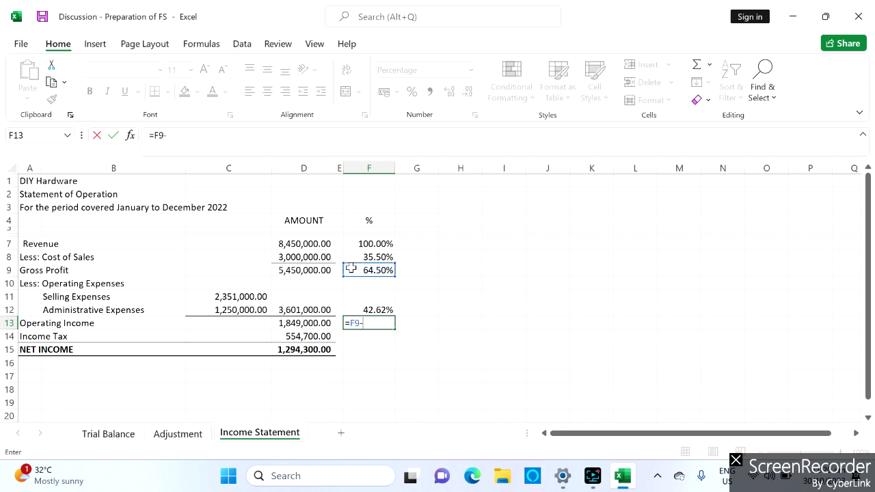
pyautogui.click(371, 306)
pyautogui.press('Return')
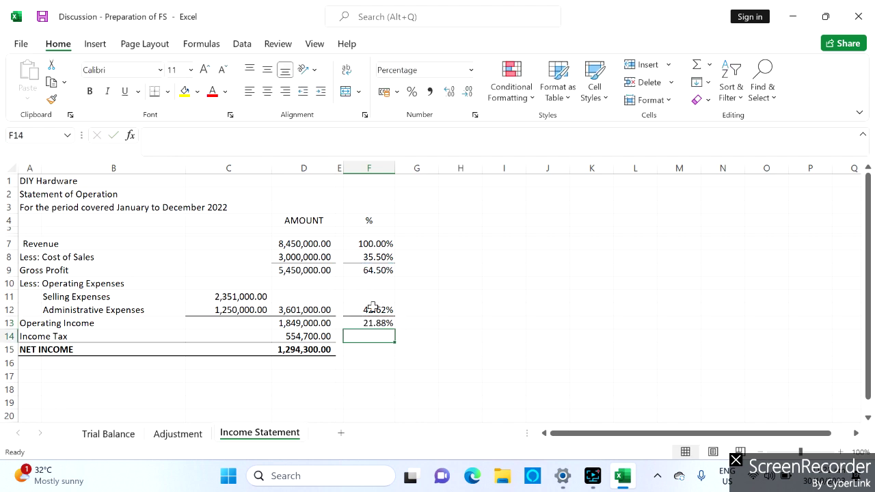
# Step: Calculate the Income Tax percentage of Revenue in F14 with the formula =D14/D7 and give the cell a bottom border
pyautogui.click(380, 350)
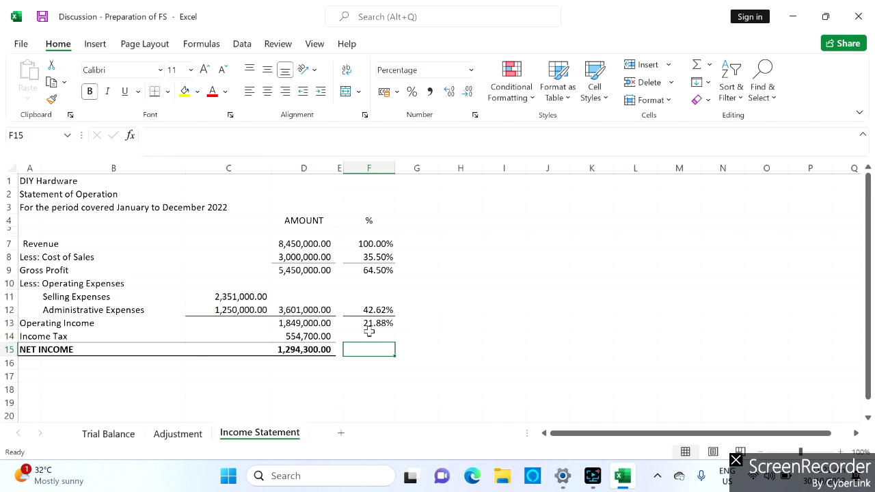
pyautogui.click(369, 334)
pyautogui.write('=')
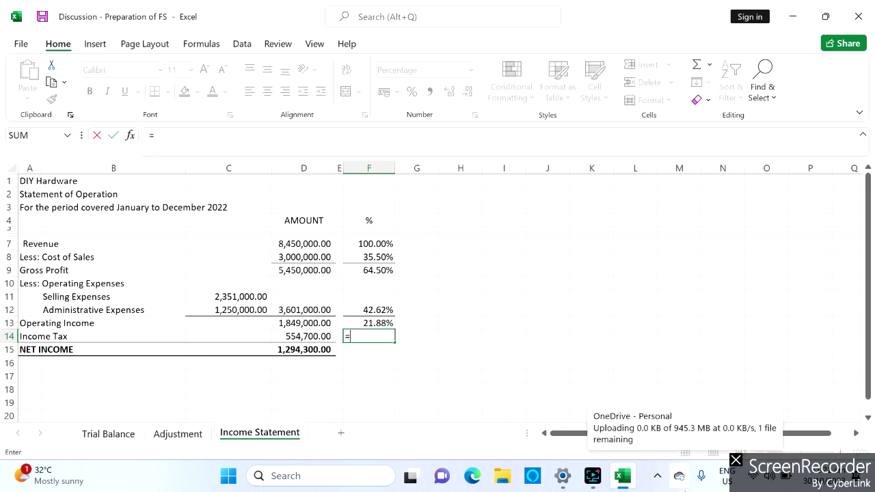
pyautogui.click(315, 336)
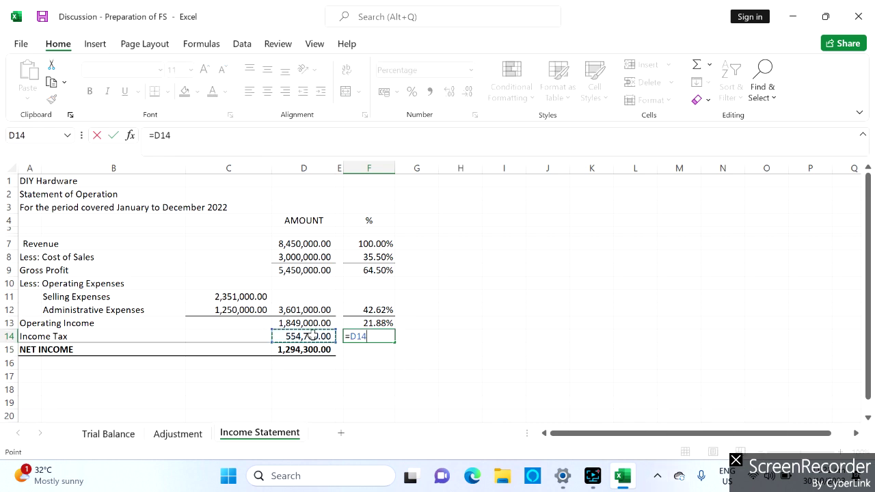
pyautogui.write('/')
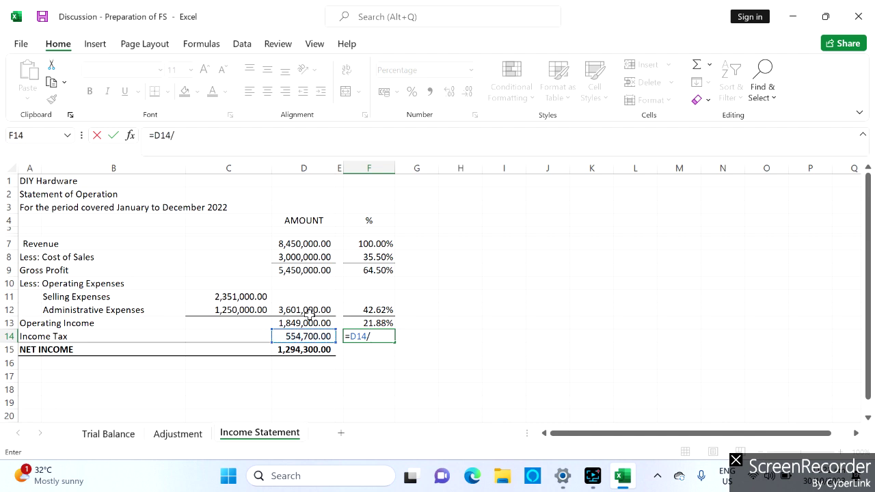
pyautogui.click(311, 243)
pyautogui.press('Return')
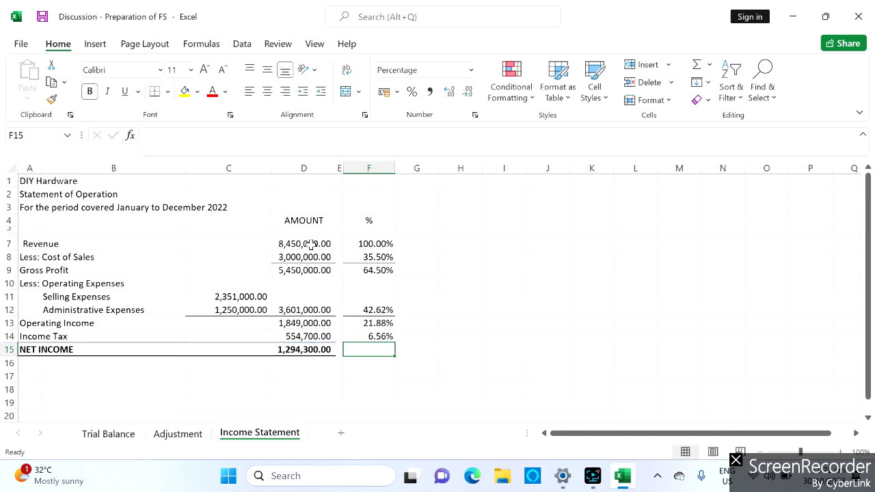
pyautogui.click(367, 335)
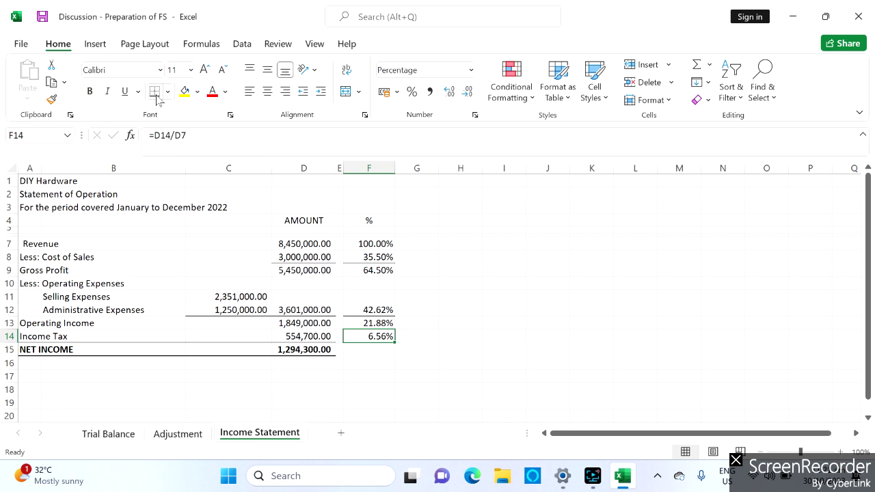
# Step: Apply a top and double bottom border to the NET INCOME percentage cell F15
pyautogui.click(364, 350)
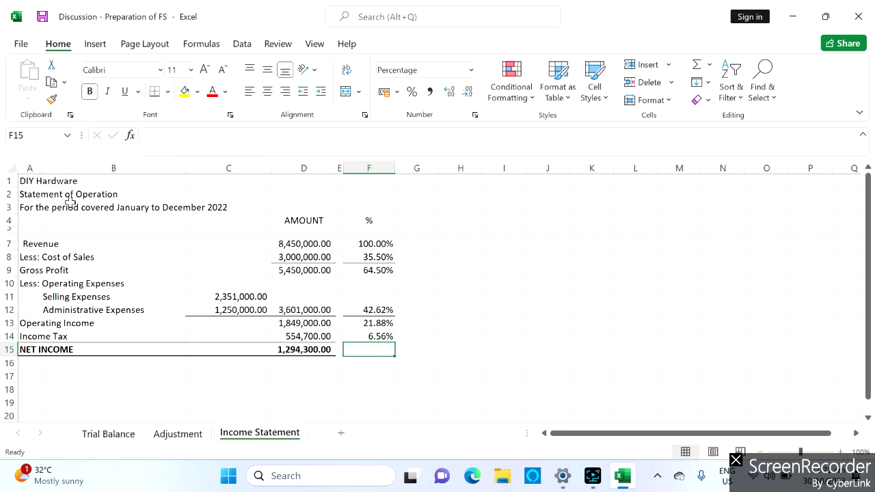
pyautogui.click(168, 91)
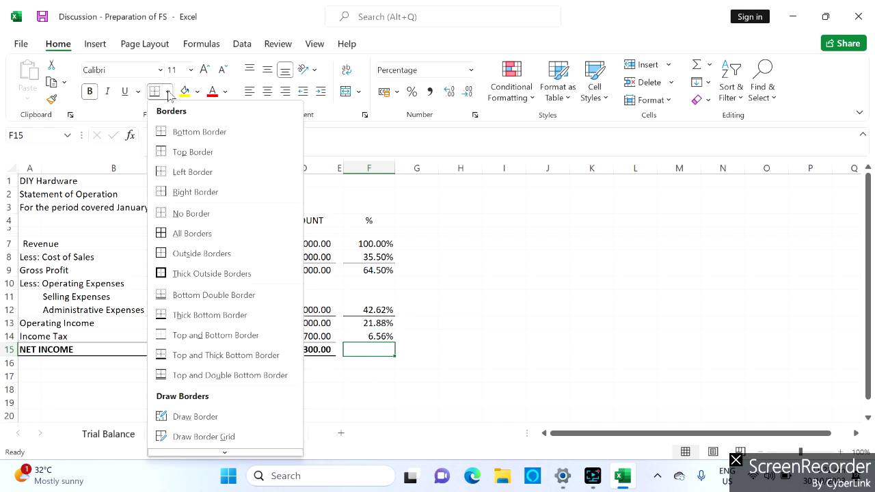
pyautogui.click(162, 373)
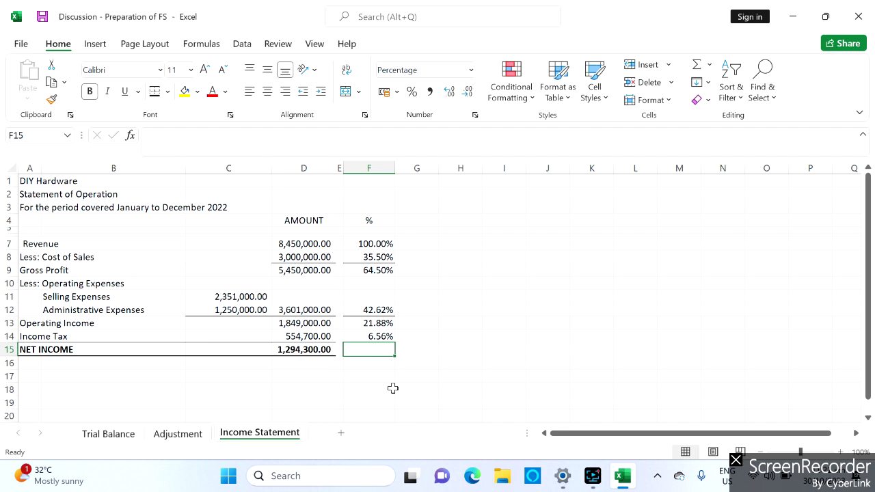
pyautogui.click(393, 389)
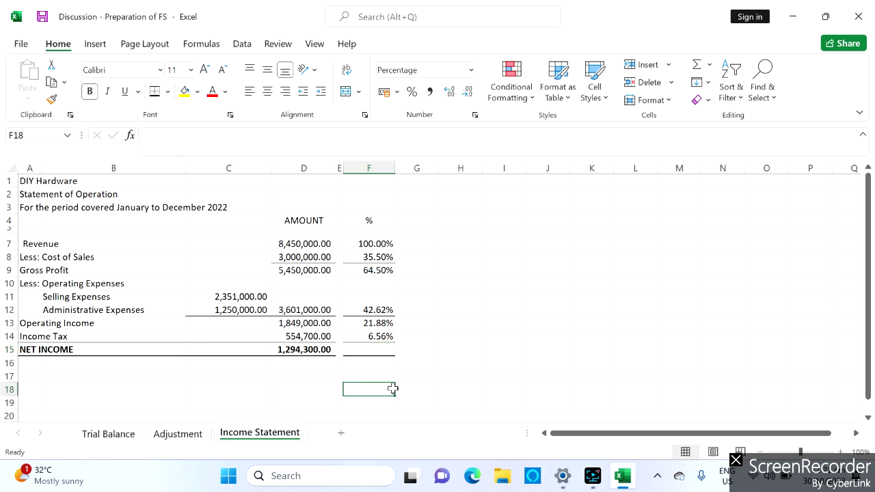
# Step: Calculate the NET INCOME percentage in F15 with the formula =F13-F14
pyautogui.click(374, 349)
pyautogui.write('=')
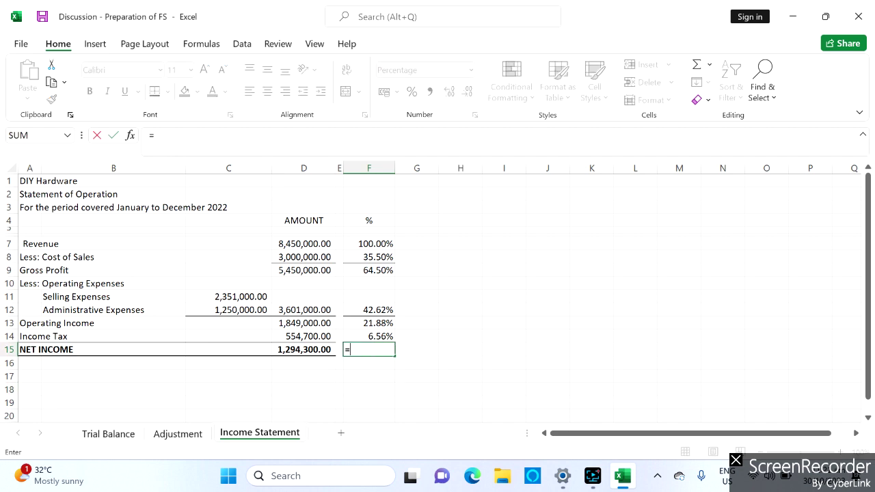
pyautogui.click(372, 323)
pyautogui.write('-')
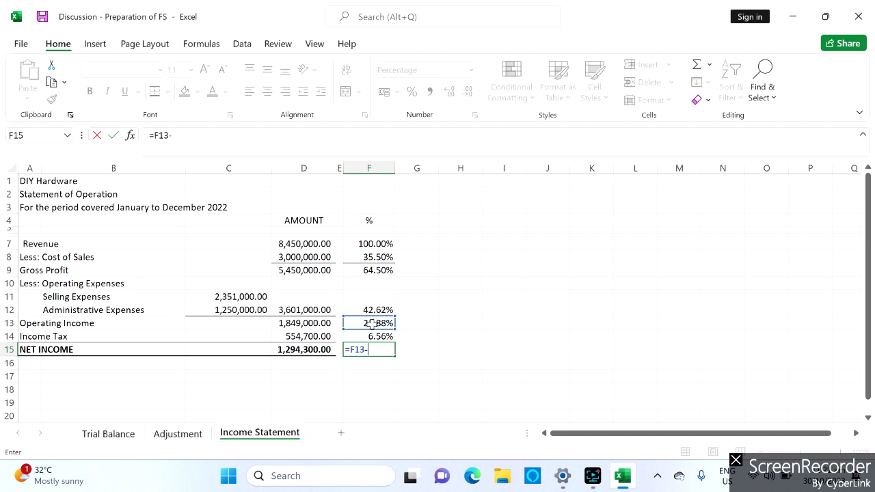
pyautogui.click(371, 335)
pyautogui.press('Return')
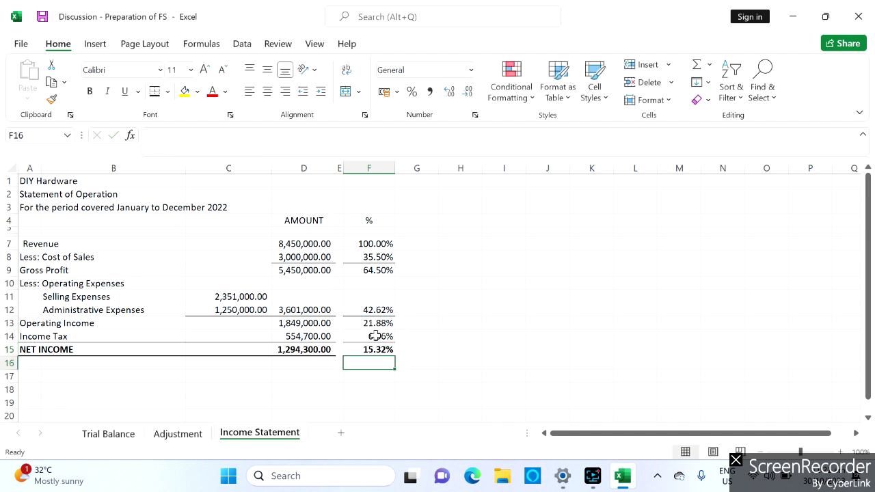
pyautogui.click(382, 388)
pyautogui.click(363, 362)
pyautogui.click(398, 400)
pyautogui.click(369, 348)
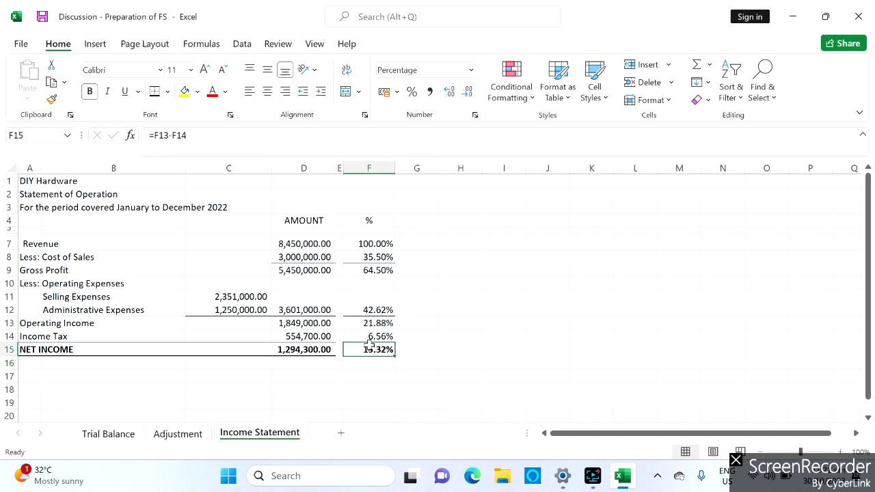
pyautogui.click(363, 373)
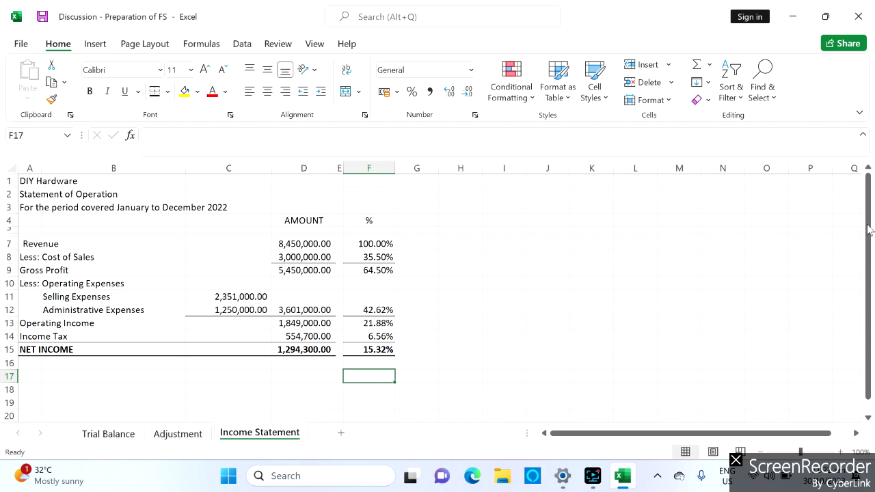
# Step: Merge and center the DIY Hardware title across A1 to F1
pyautogui.moveTo(55, 181); pyautogui.dragTo(365, 175)
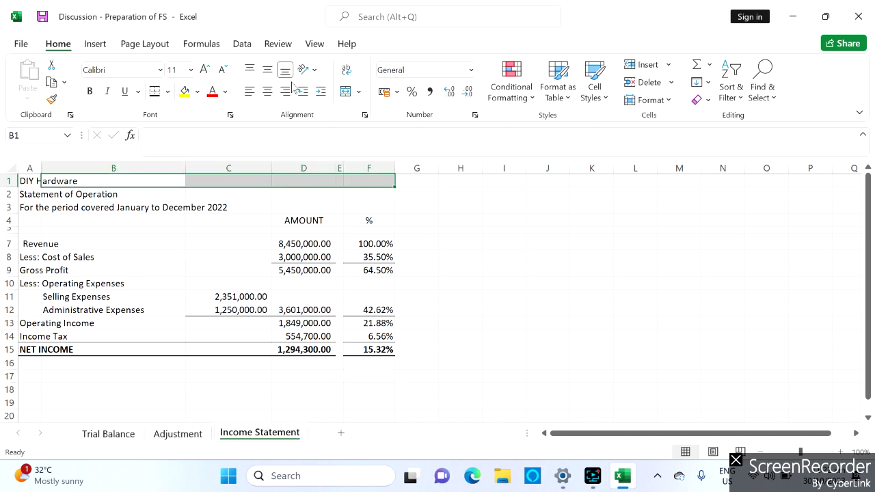
pyautogui.click(345, 91)
pyautogui.moveTo(27, 181); pyautogui.dragTo(321, 157)
pyautogui.click(346, 93)
pyautogui.click(346, 92)
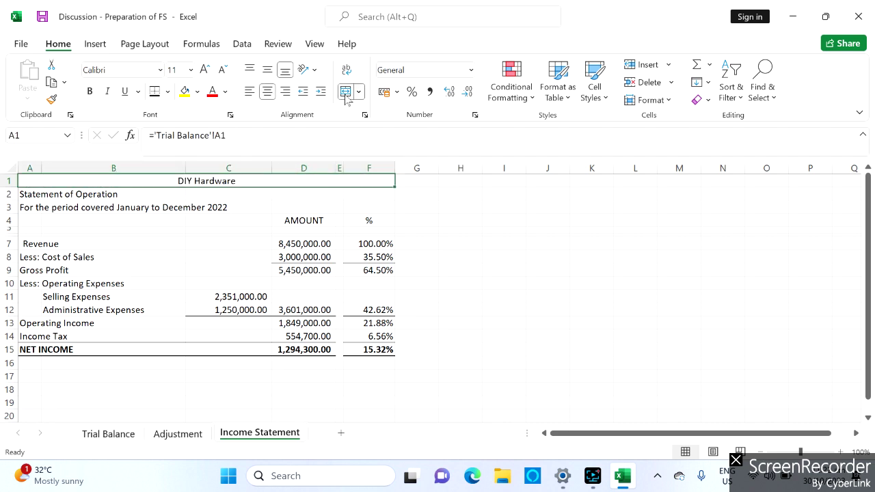
# Step: Merge and center the Statement of Operation heading and the period line across columns A to F in rows 2 and 3
pyautogui.moveTo(27, 194); pyautogui.dragTo(370, 195)
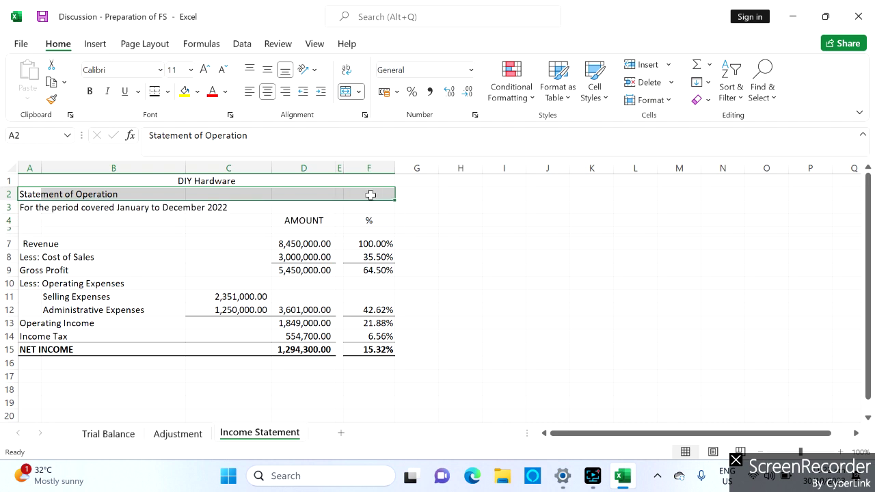
pyautogui.click(346, 92)
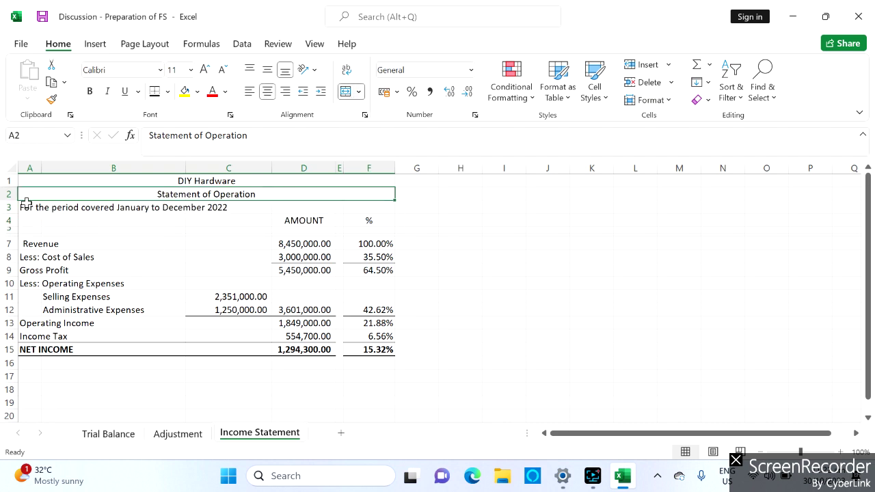
pyautogui.moveTo(26, 202); pyautogui.dragTo(369, 207)
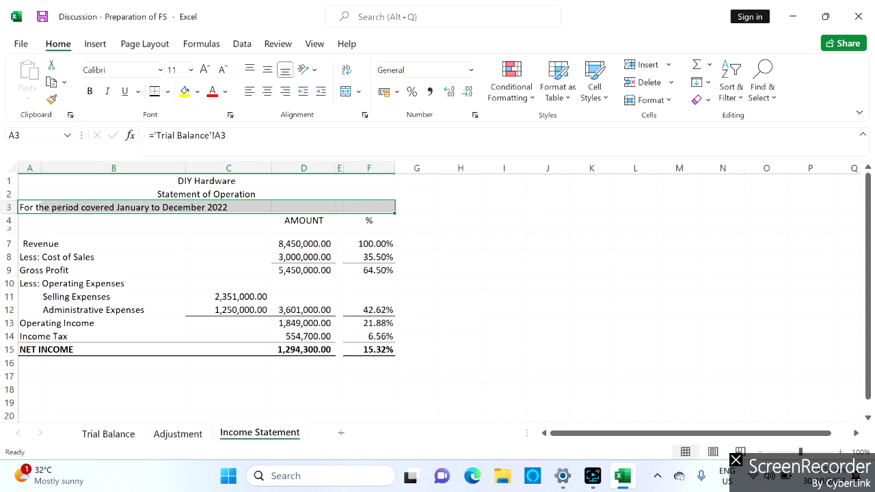
pyautogui.click(346, 92)
# Step: Make the DIY Hardware title bold and change the font of the whole sheet to Arial
pyautogui.click(123, 179)
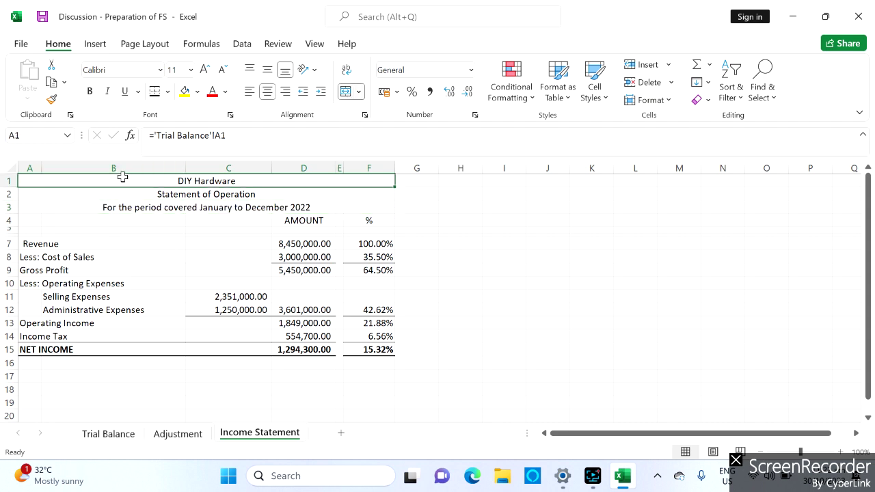
pyautogui.click(89, 92)
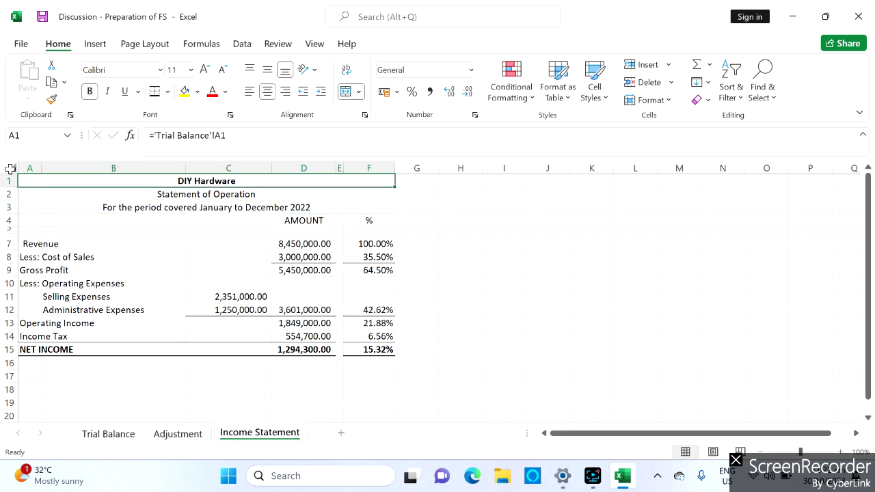
pyautogui.click(10, 169)
pyautogui.click(162, 69)
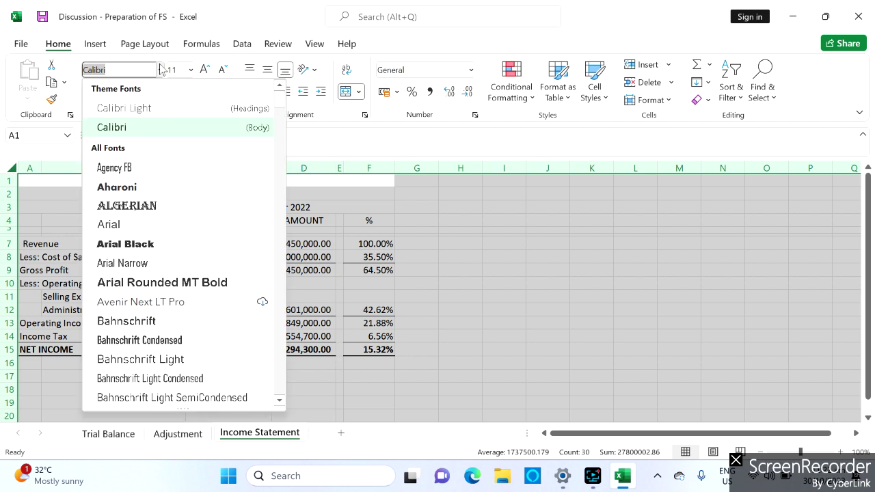
pyautogui.click(134, 225)
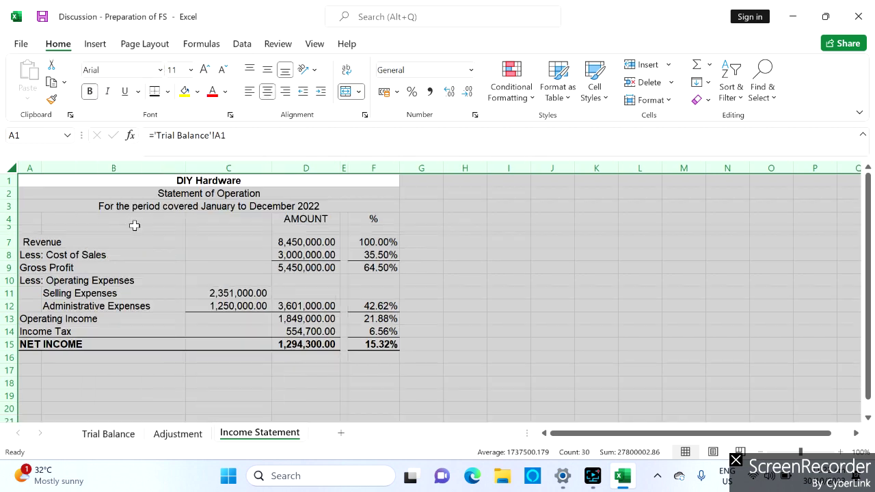
pyautogui.click(226, 352)
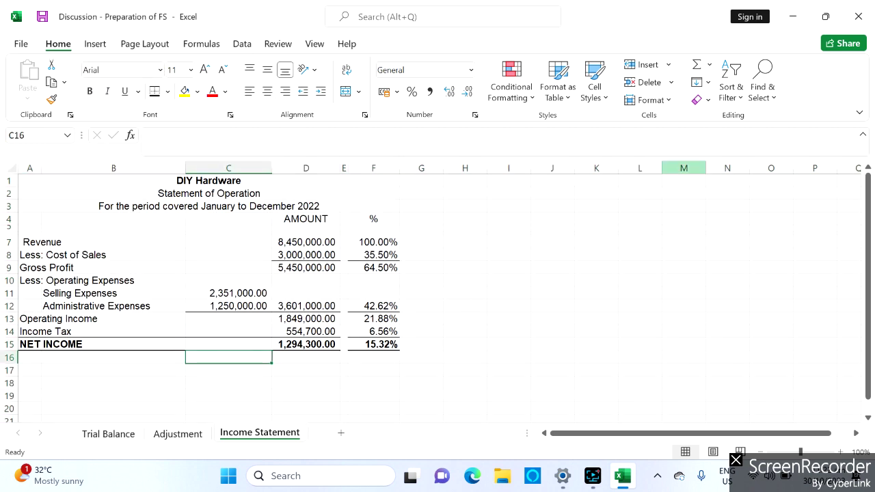
pyautogui.click(593, 476)
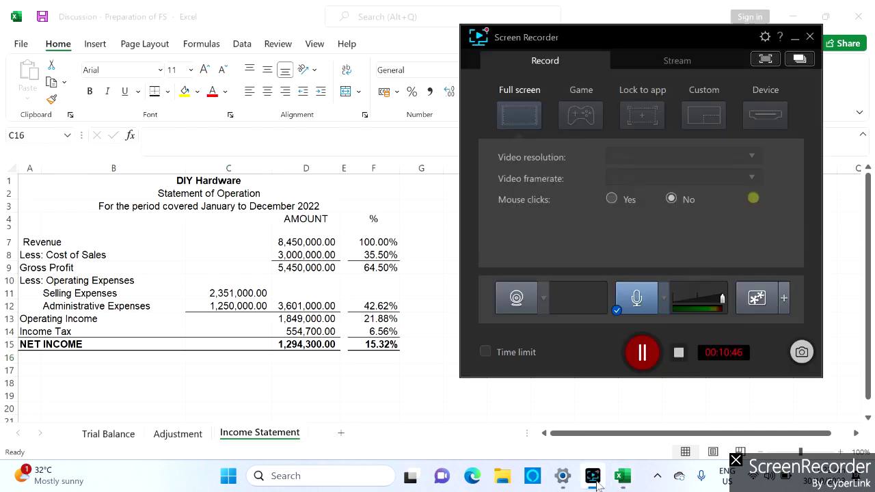